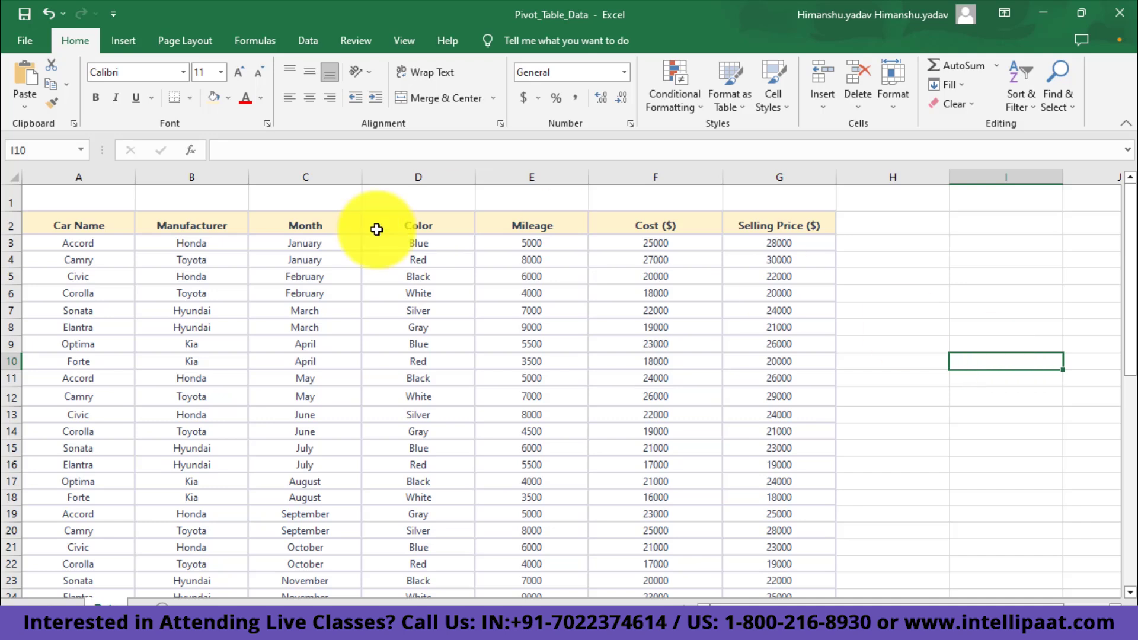
click(90, 220)
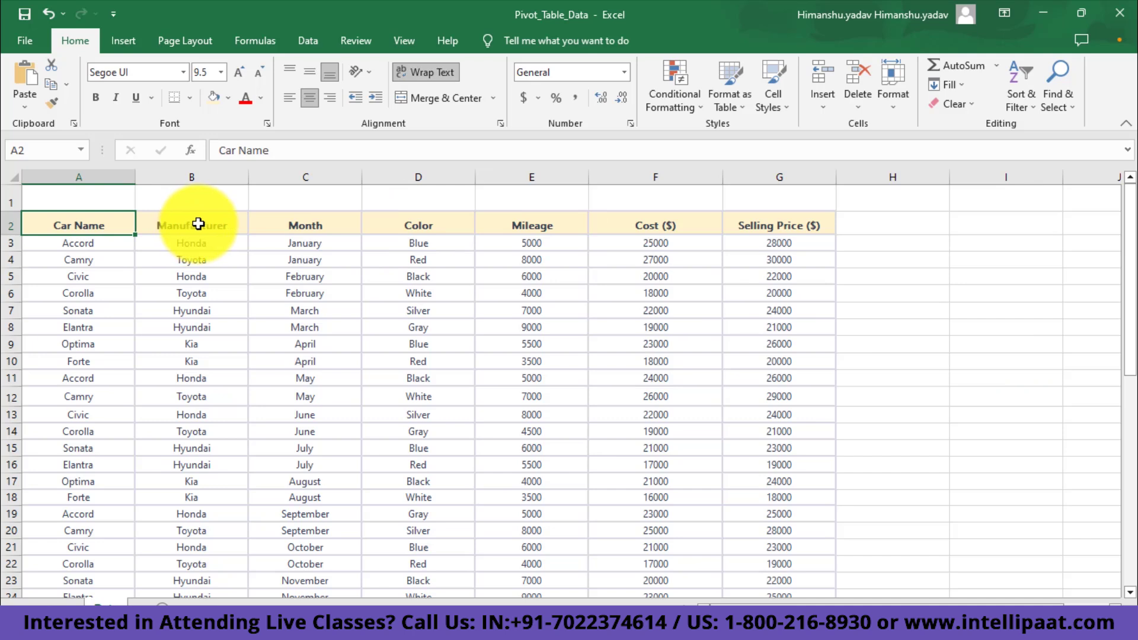
click(198, 224)
click(327, 229)
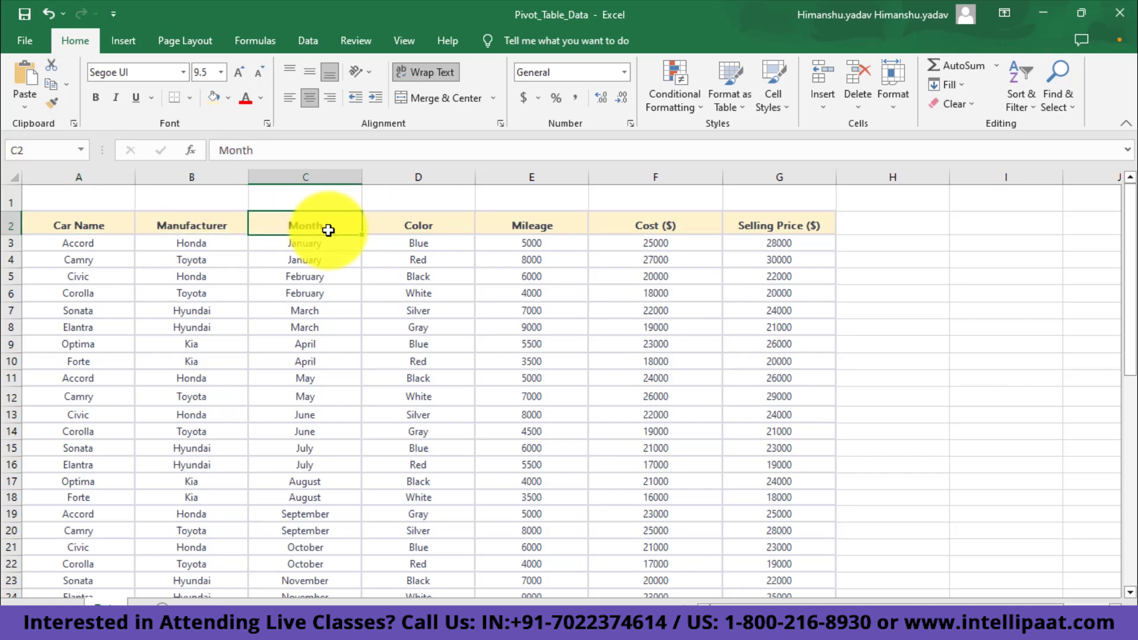
click(420, 224)
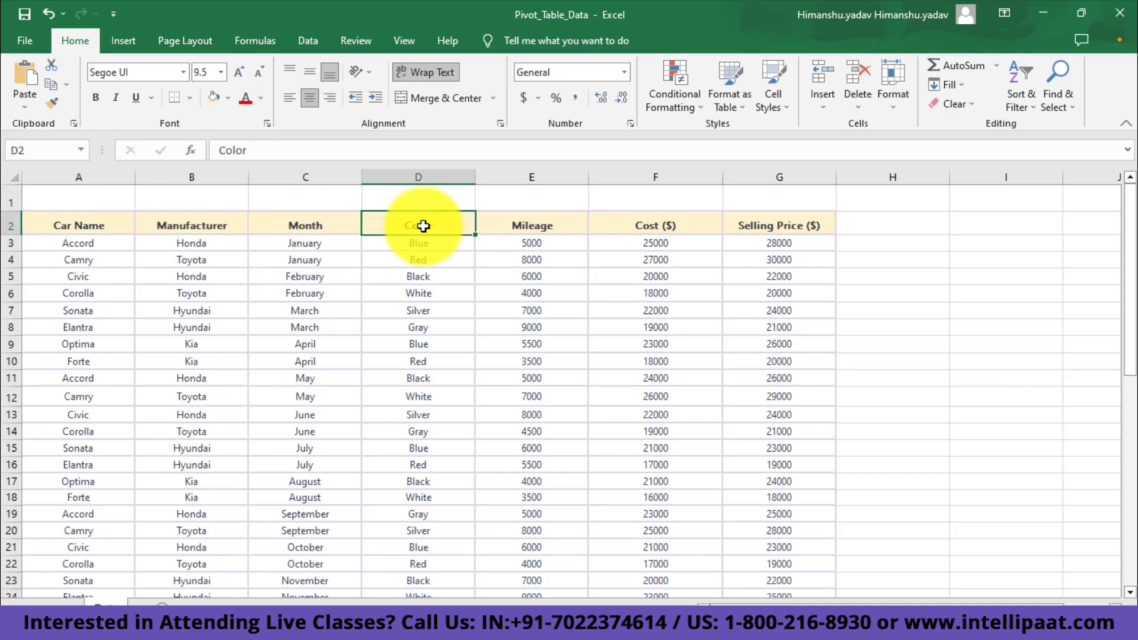
click(540, 222)
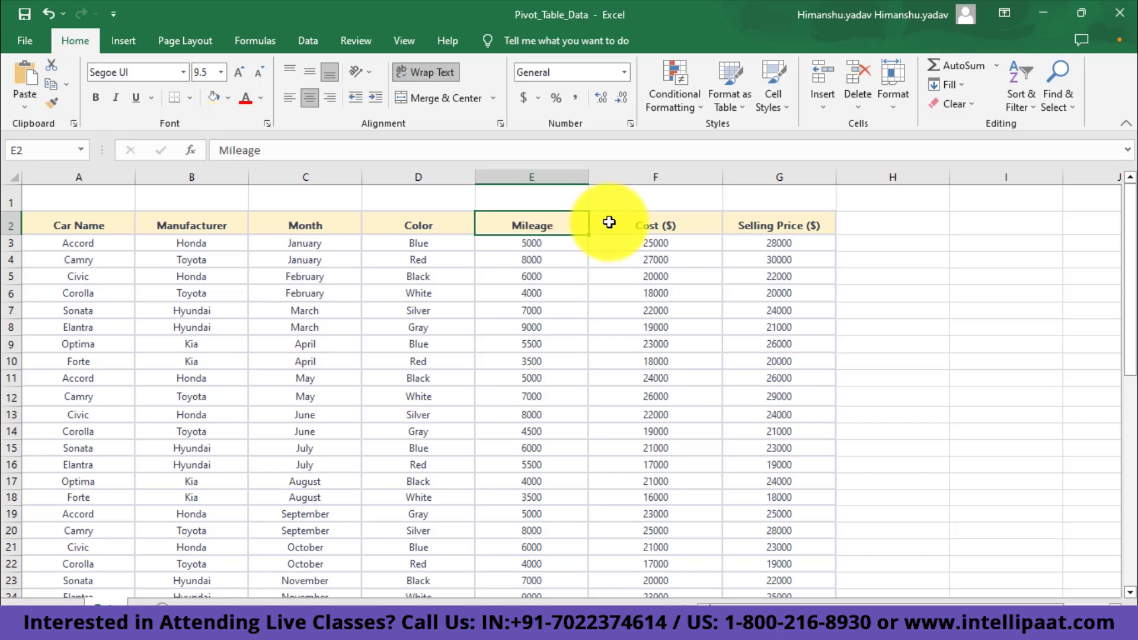
click(633, 224)
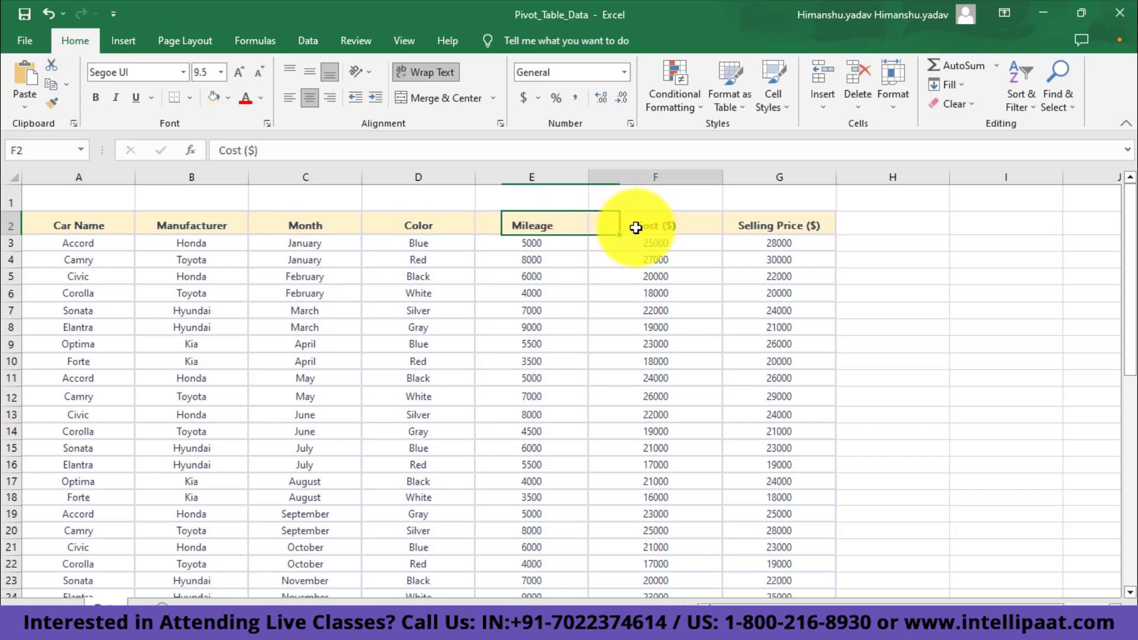
click(796, 229)
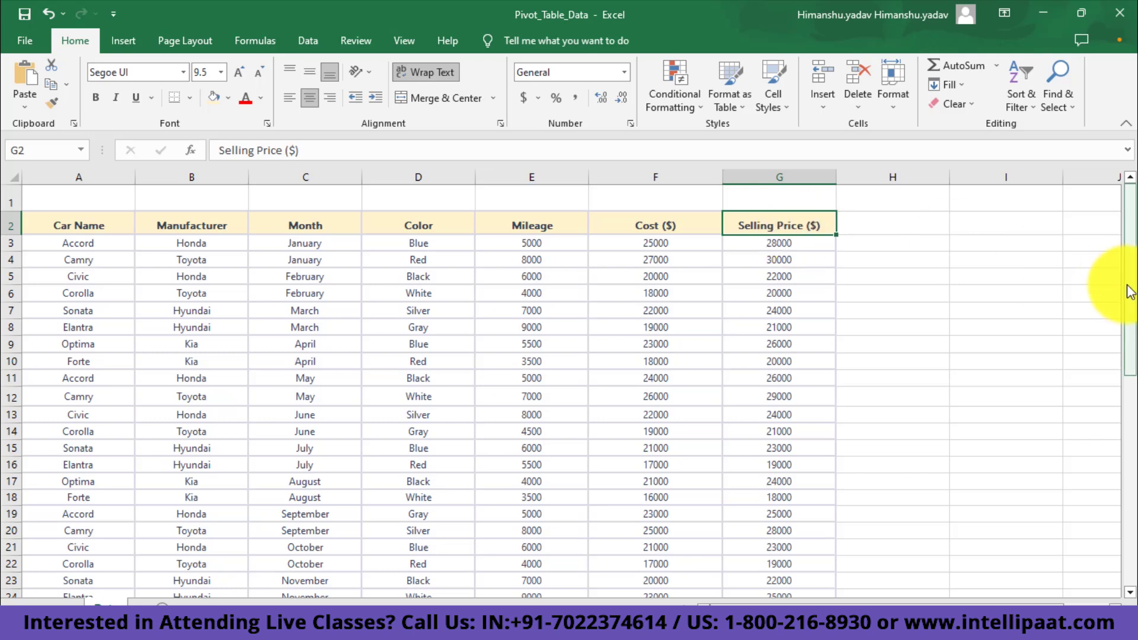
mouse_move(1130, 287)
mouse_down()
mouse_move(1129, 497)
mouse_move(1122, 292)
mouse_up()
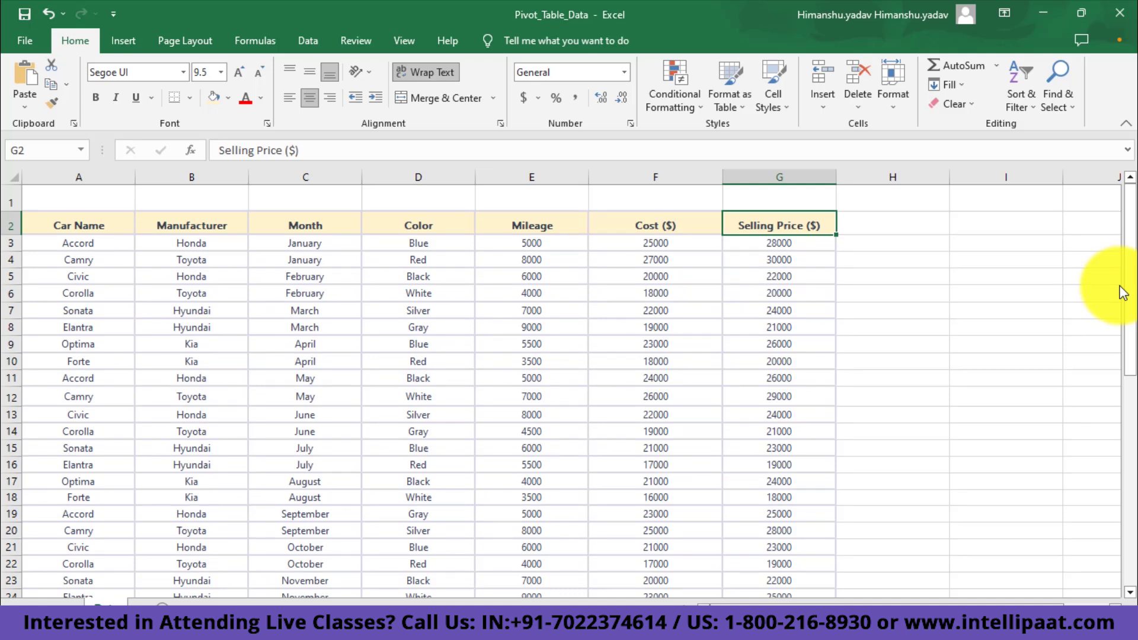
Select the entire car data table with Ctrl+A and open Recommended PivotTables
click(635, 299)
click(980, 309)
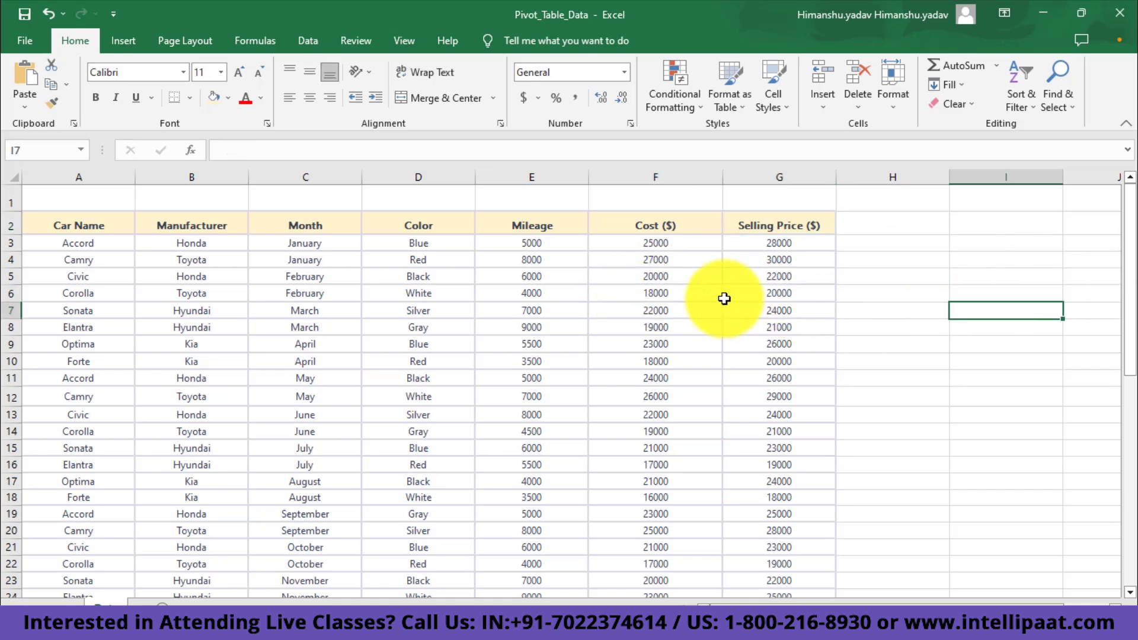
click(680, 298)
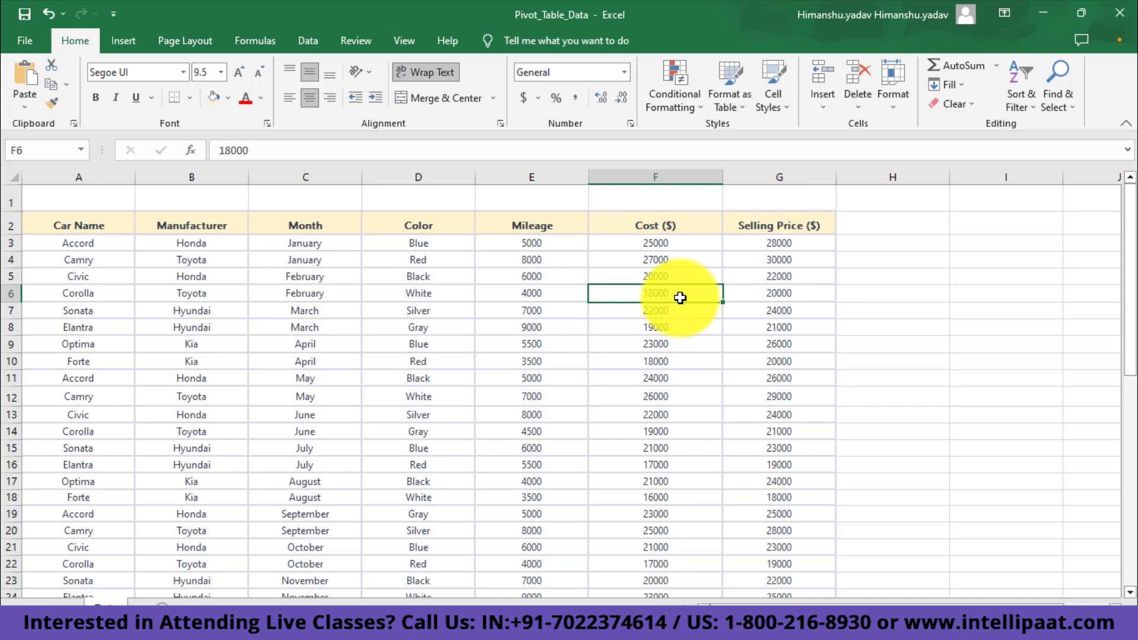
key(ctrl+a)
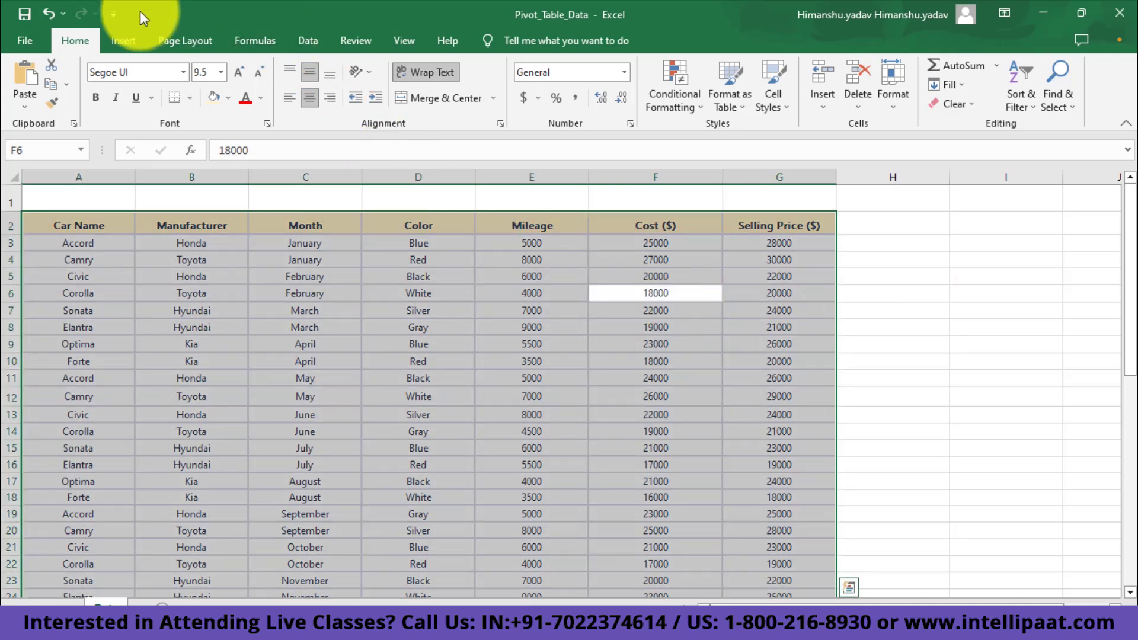
click(126, 36)
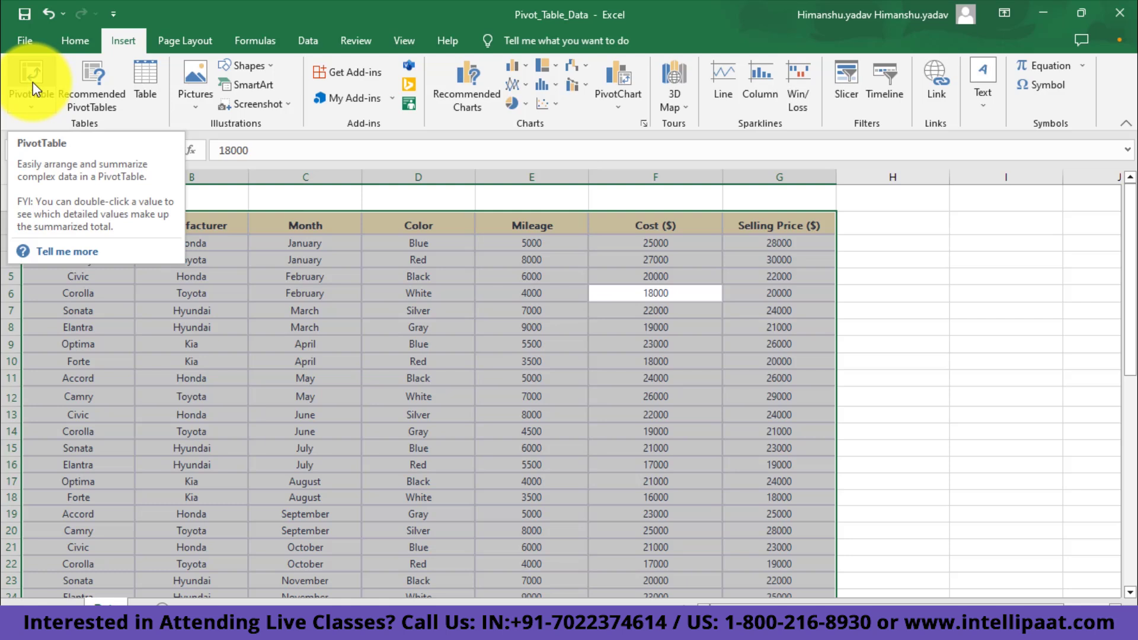
click(113, 86)
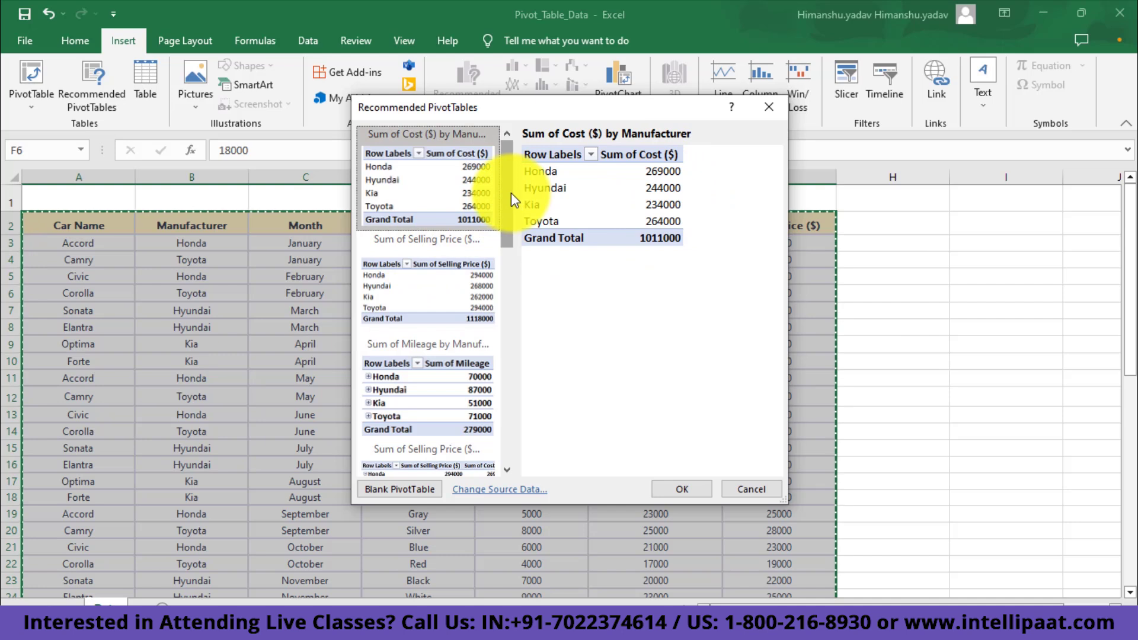
Preview the selling price, mileage, car-name and color layouts, then close without inserting any
drag(511, 193, 509, 218)
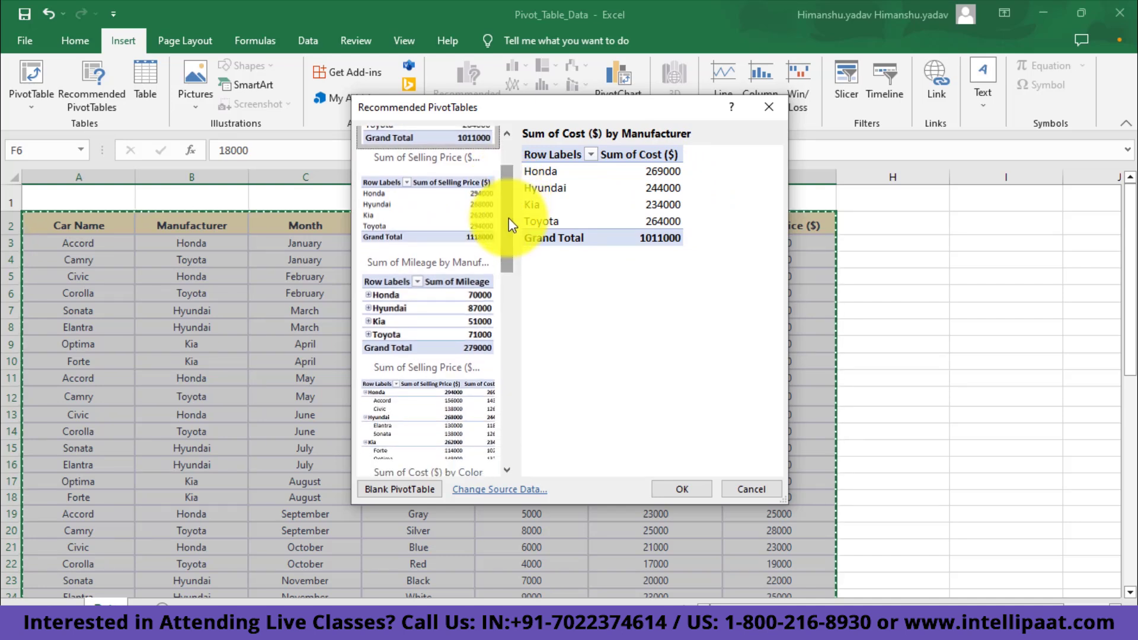
click(458, 194)
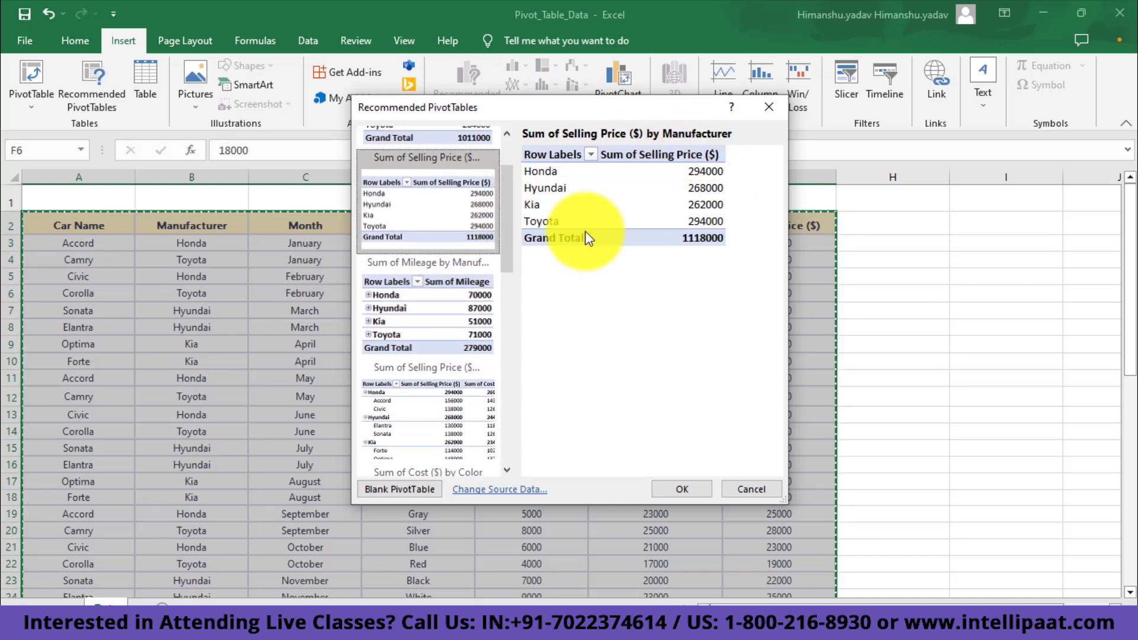
click(409, 307)
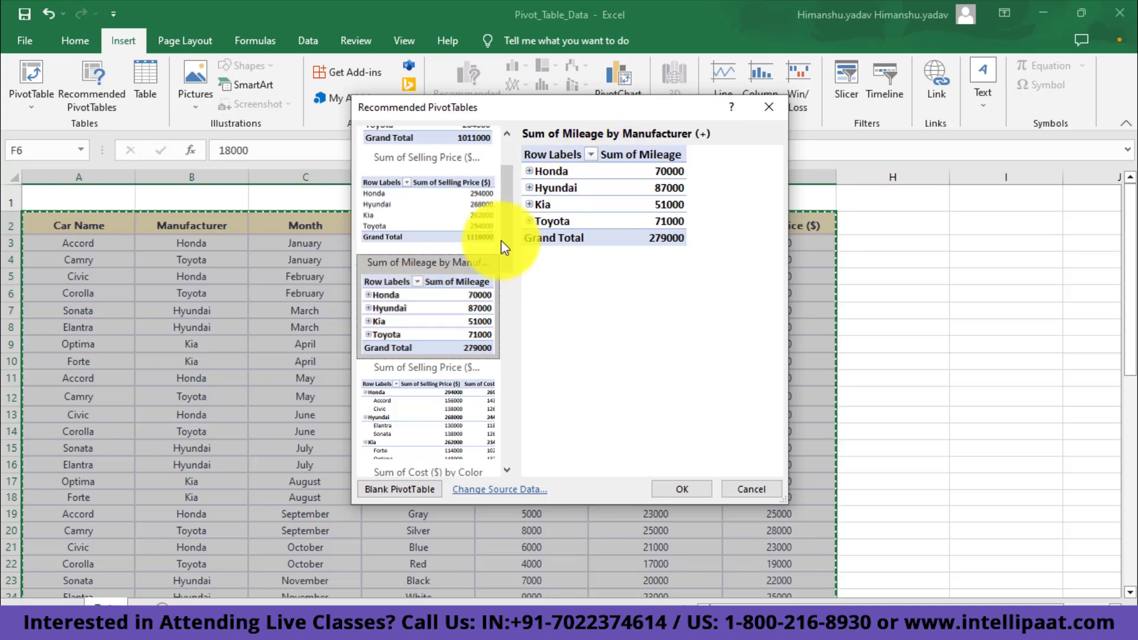
click(419, 422)
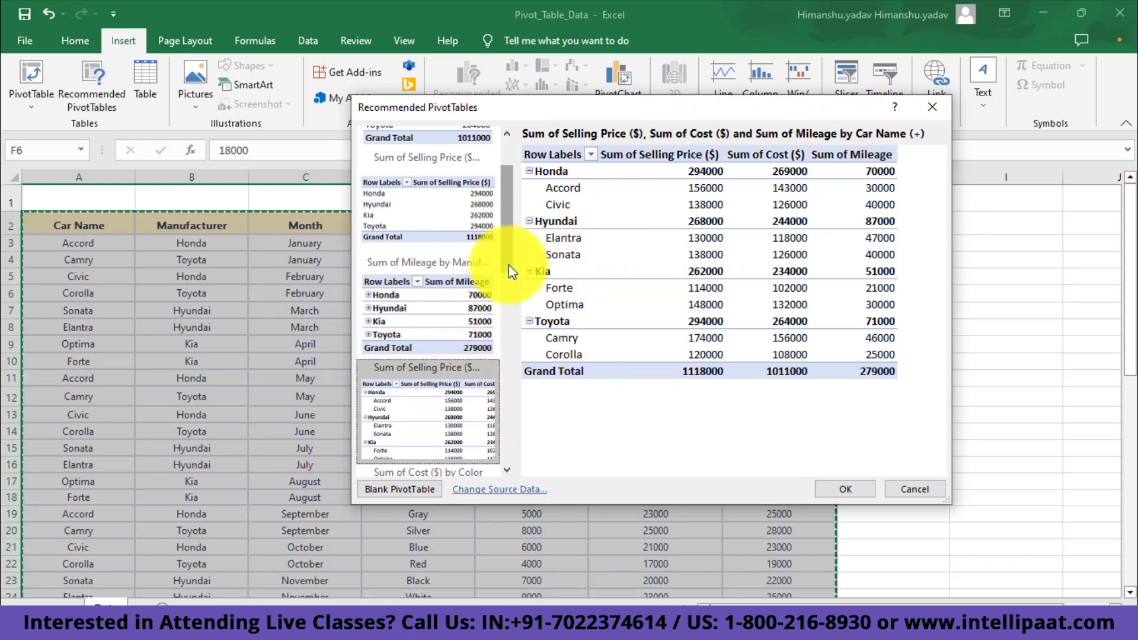
drag(508, 255, 490, 332)
scroll(490, 337, down, 2)
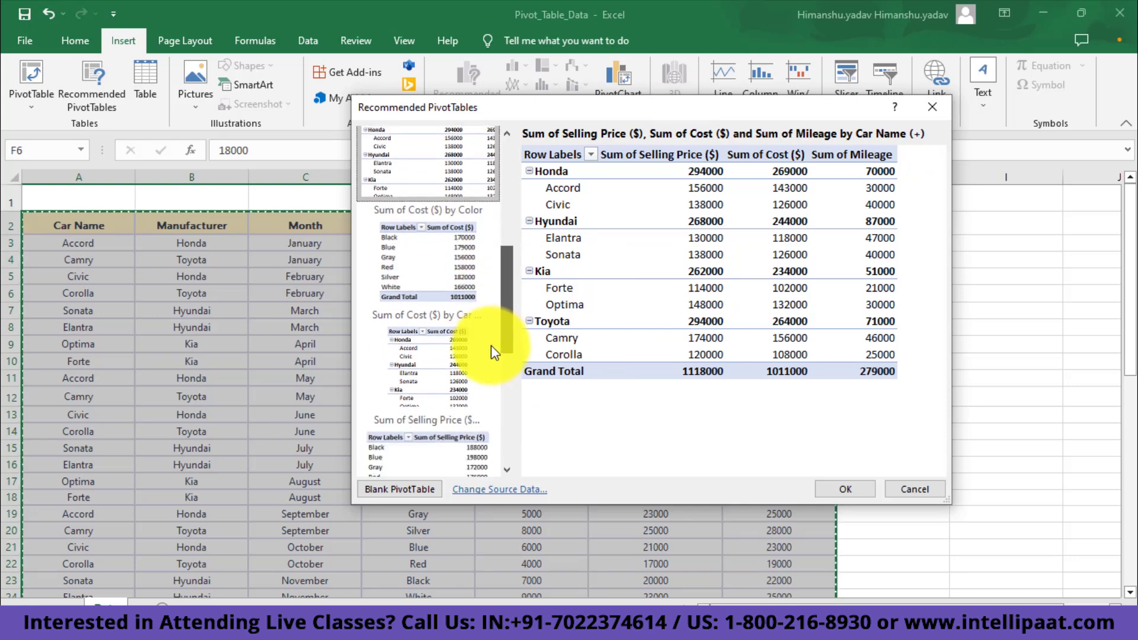
click(444, 278)
scroll(441, 393, down, 2)
click(441, 392)
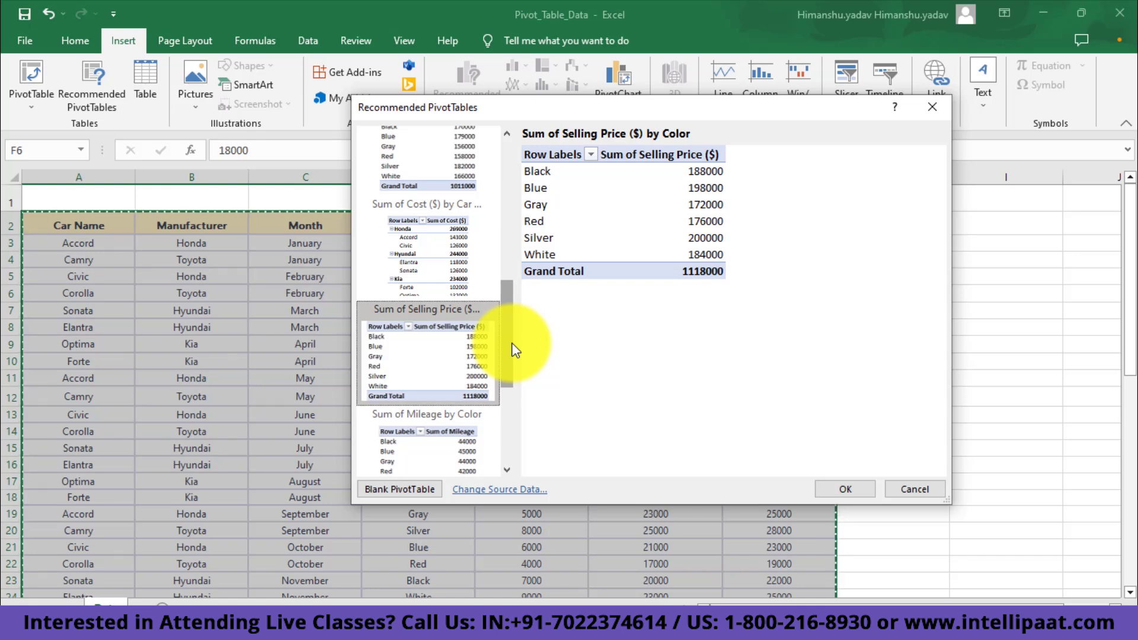
click(934, 108)
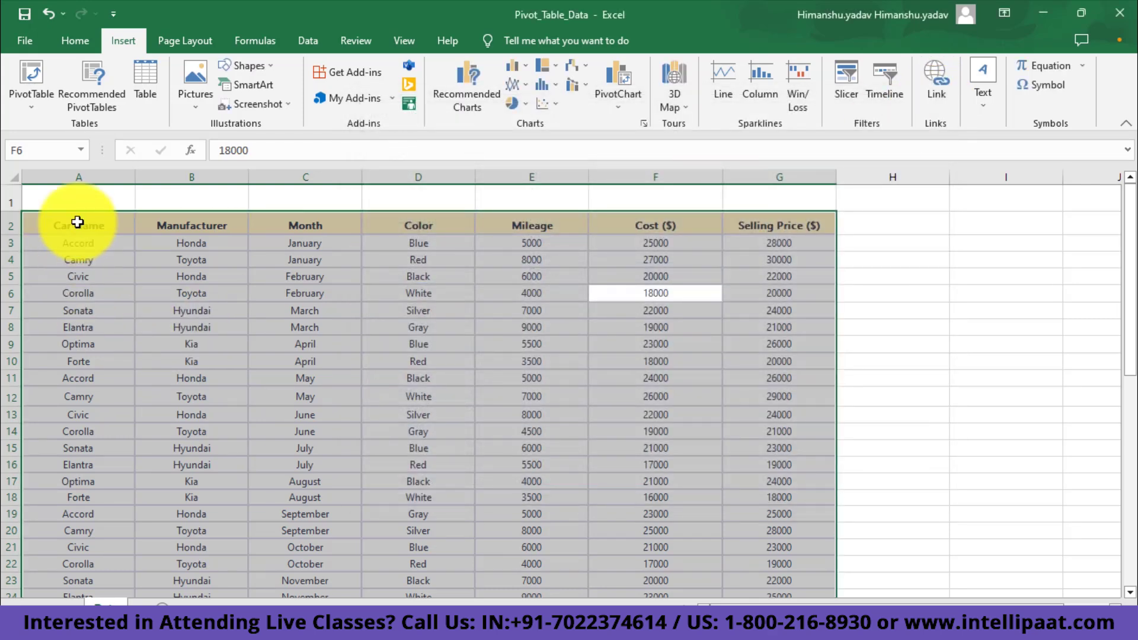
Insert a PivotTable from Data!$A$2:$G$50 onto a new worksheet
click(35, 76)
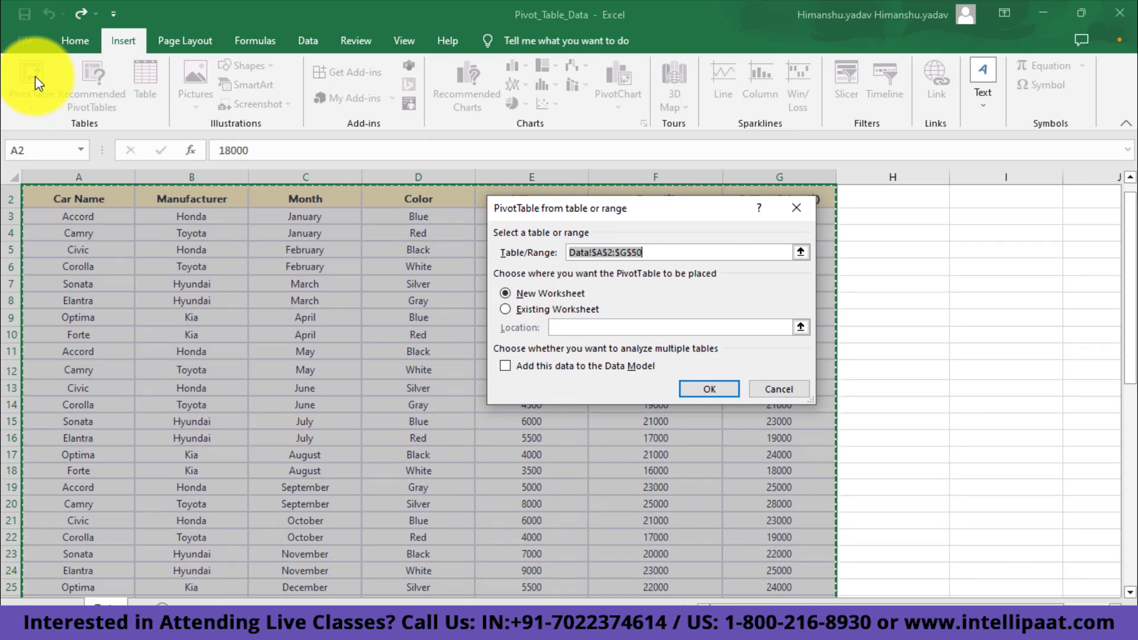
double_click(575, 252)
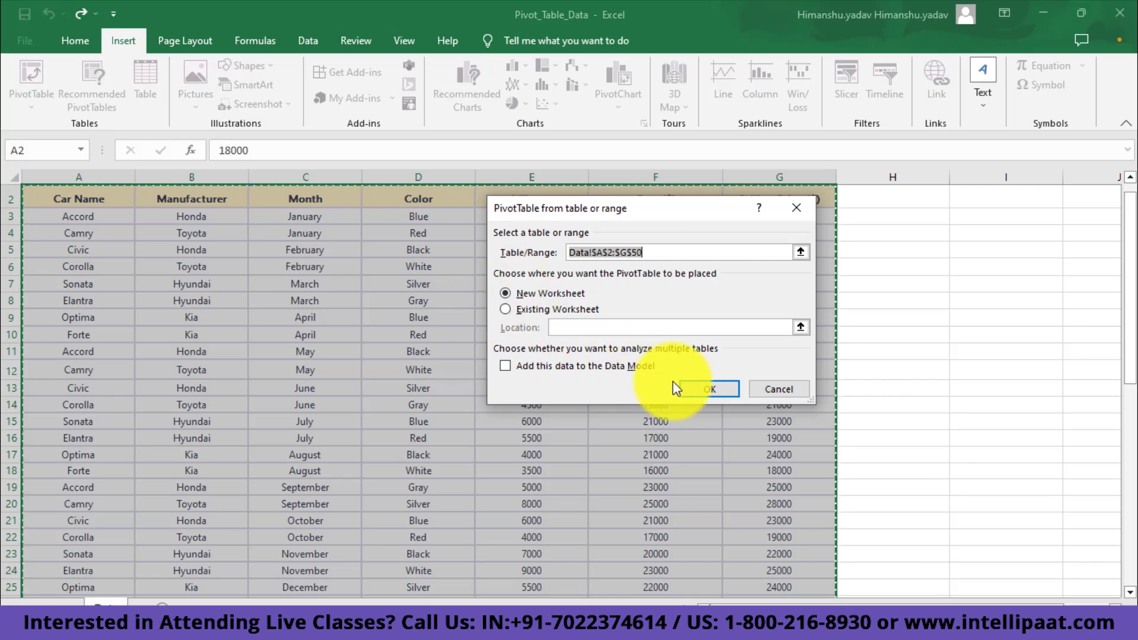
click(713, 388)
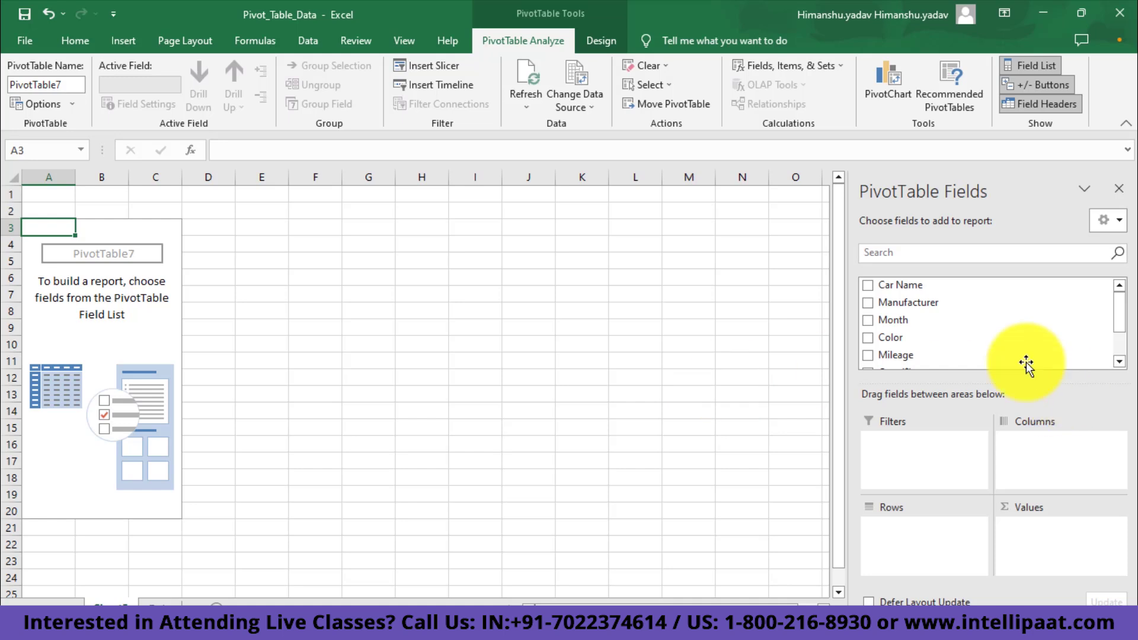
drag(963, 301, 948, 360)
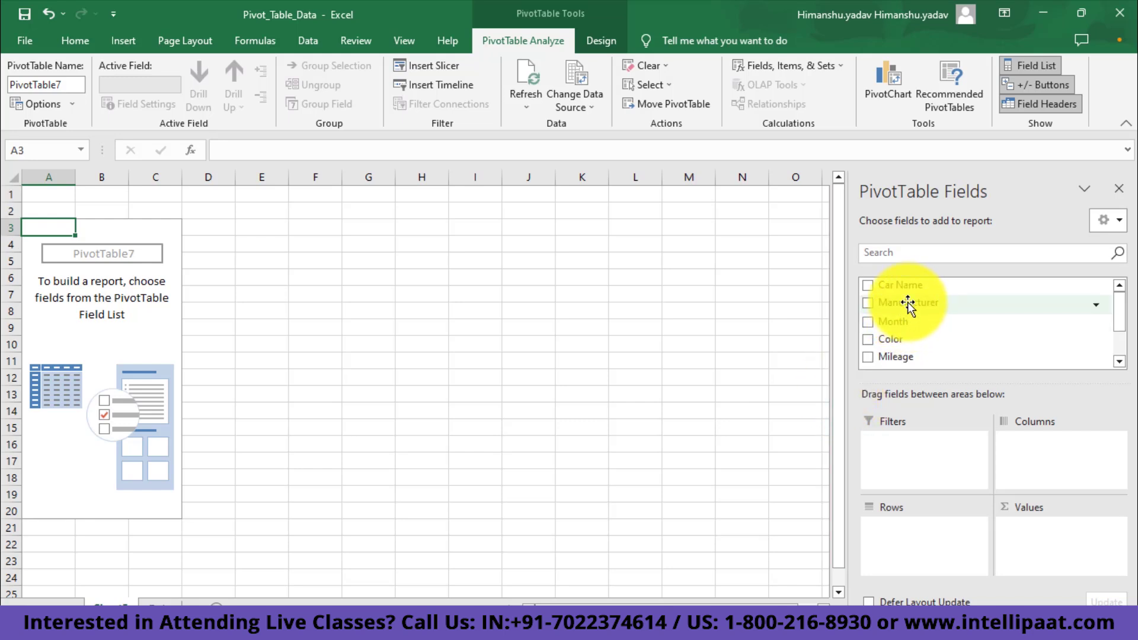
Place the Manufacturer field in Rows, then drag it back out of the Rows area
drag(908, 301, 910, 530)
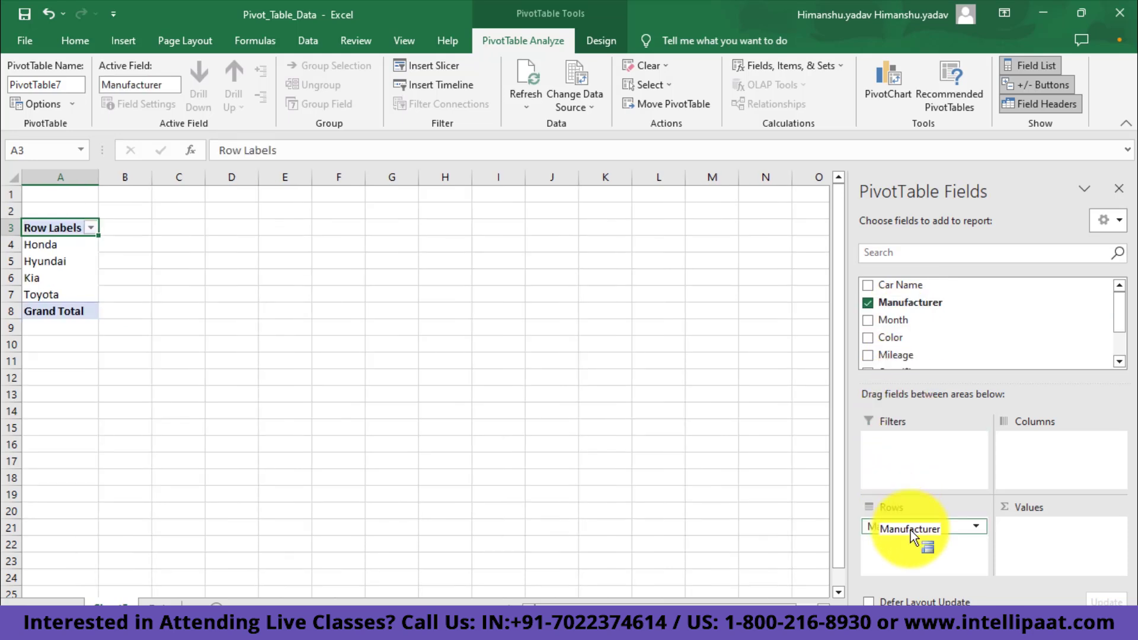
drag(910, 530, 911, 530)
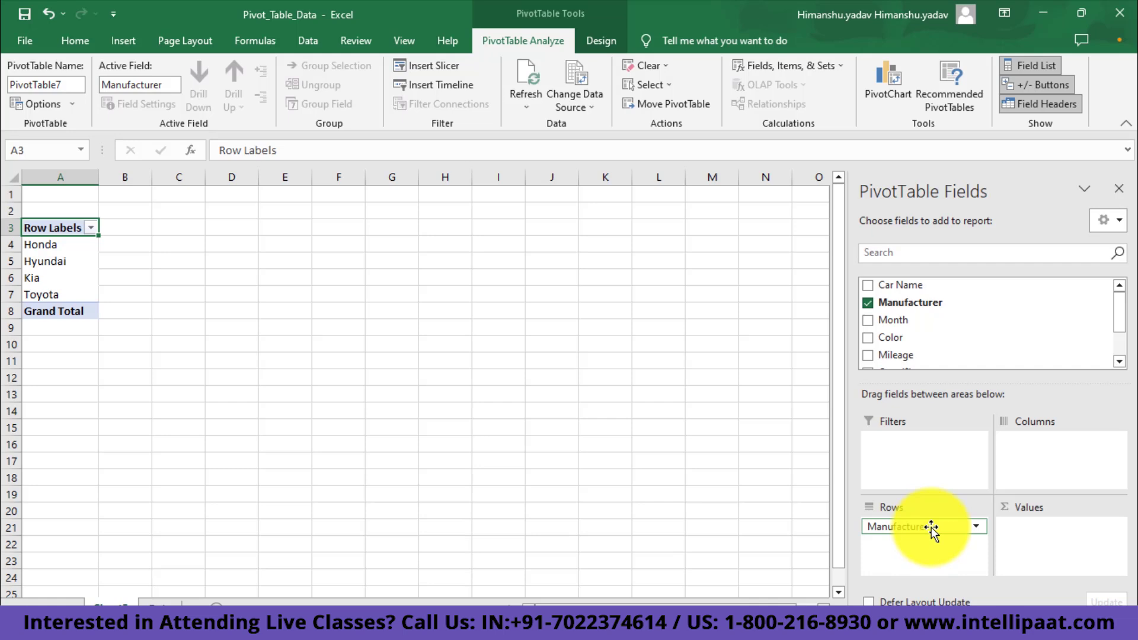
drag(931, 528, 1056, 449)
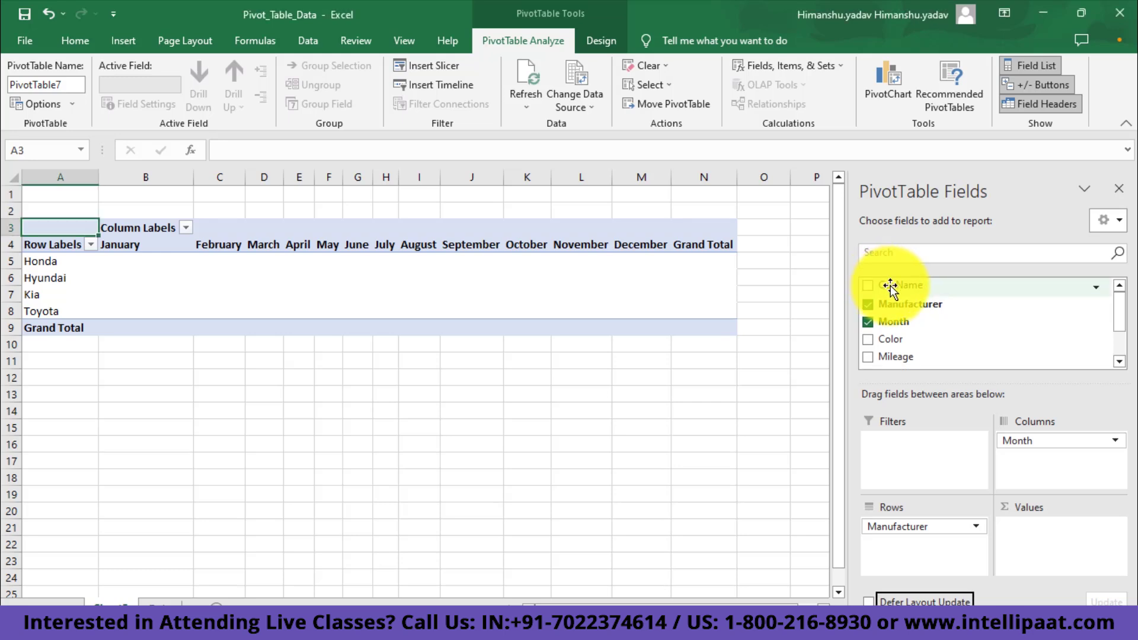
Add Count of Car Name to Values and nest Car Name under Manufacturer in Rows
drag(891, 287, 1045, 532)
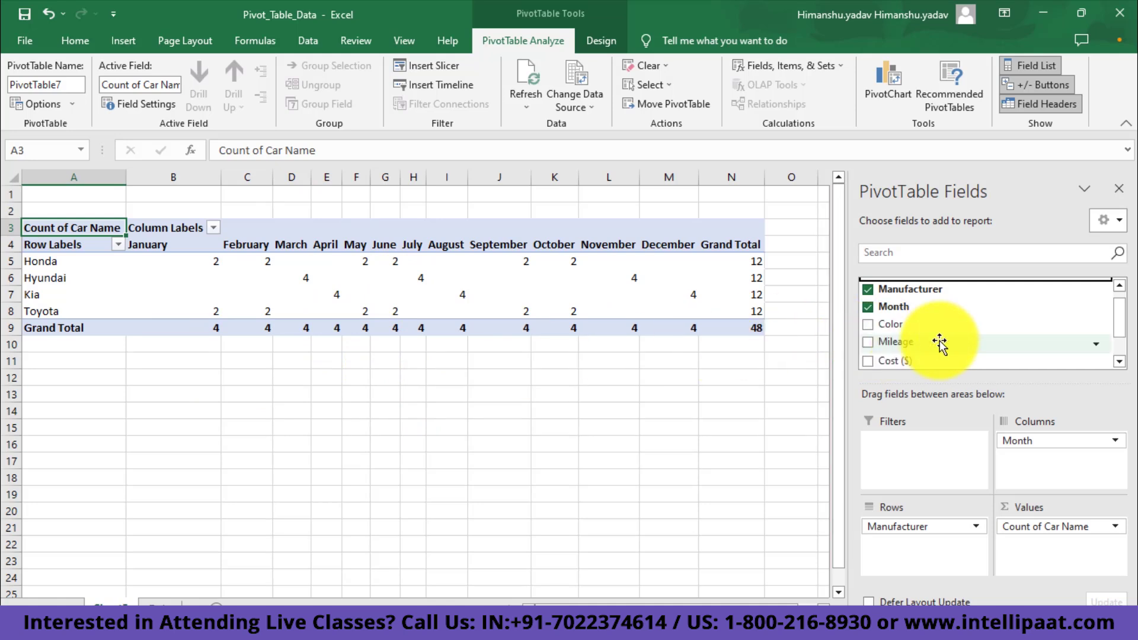
scroll(1126, 329, up, 1)
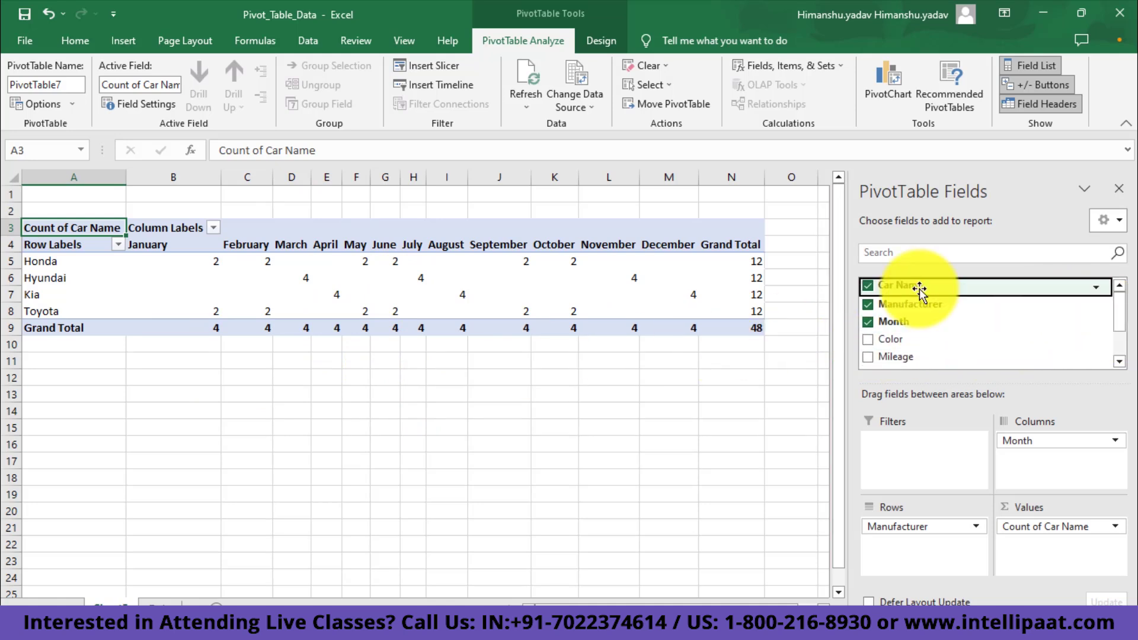
drag(920, 288, 937, 541)
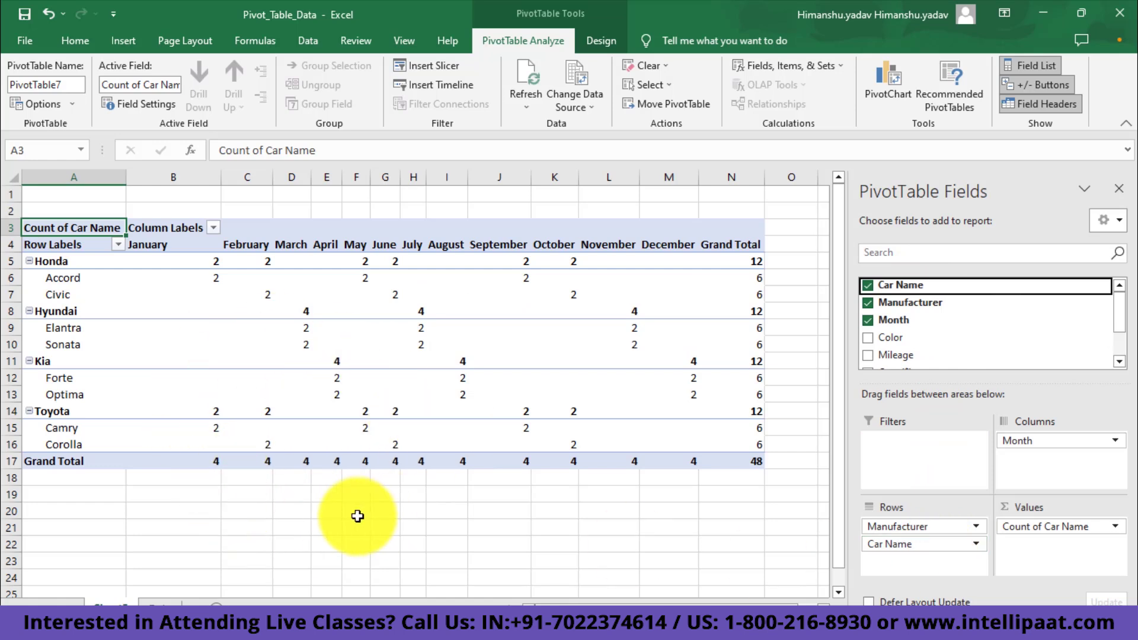
mouse_move(310, 455)
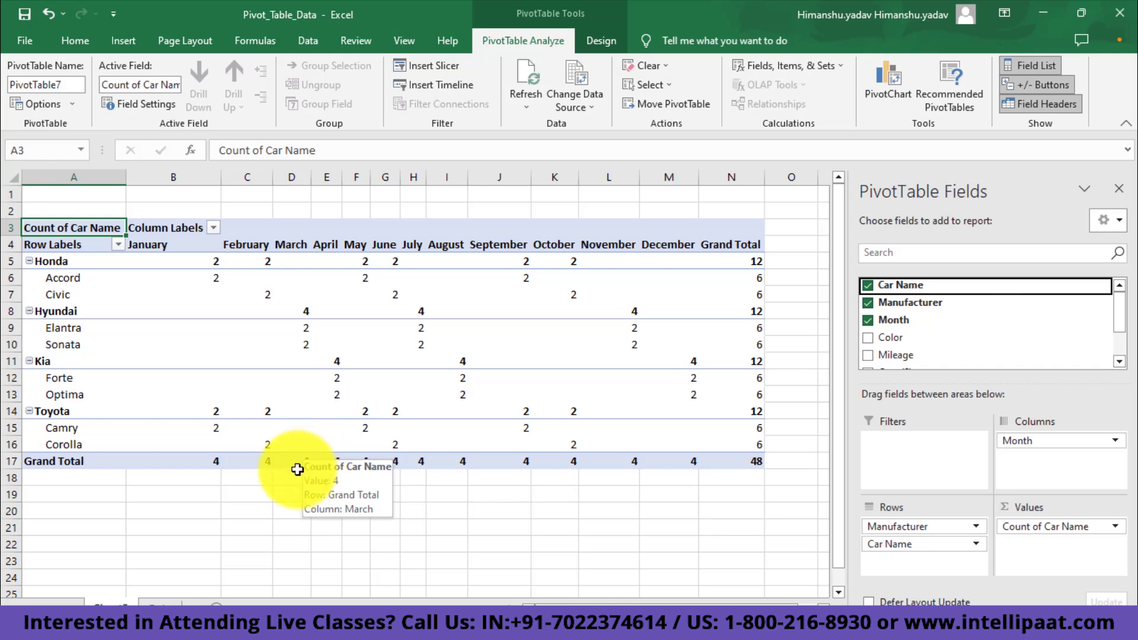
Collapse Honda, Hyundai, Kia and Toyota, re-expand Honda and Hyundai, then collapse both again
click(29, 261)
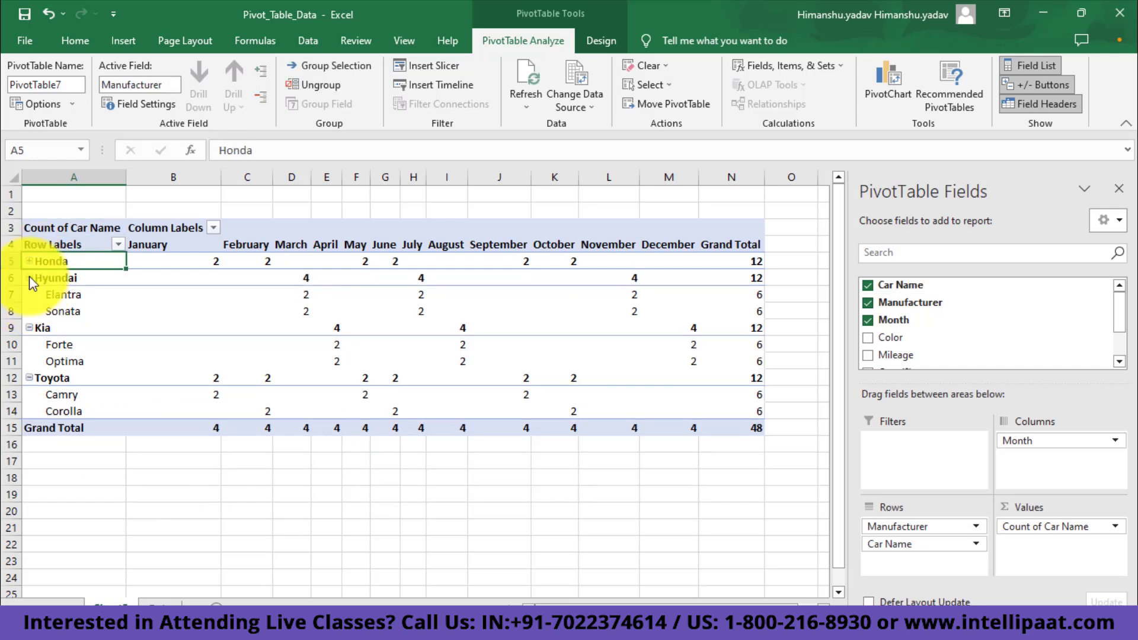
click(29, 278)
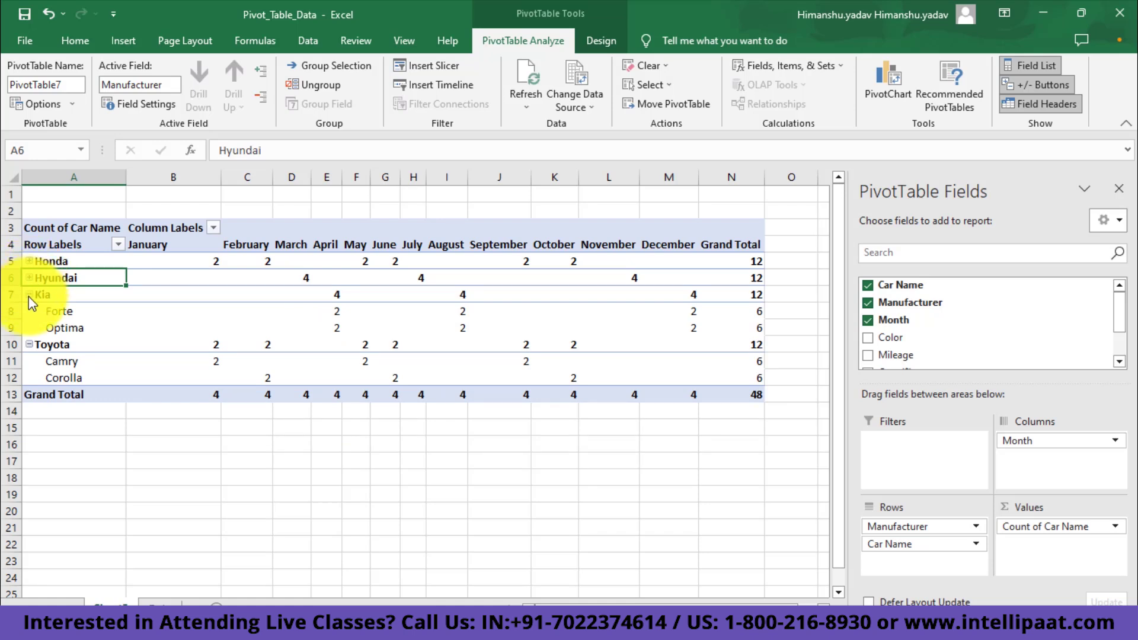
click(29, 294)
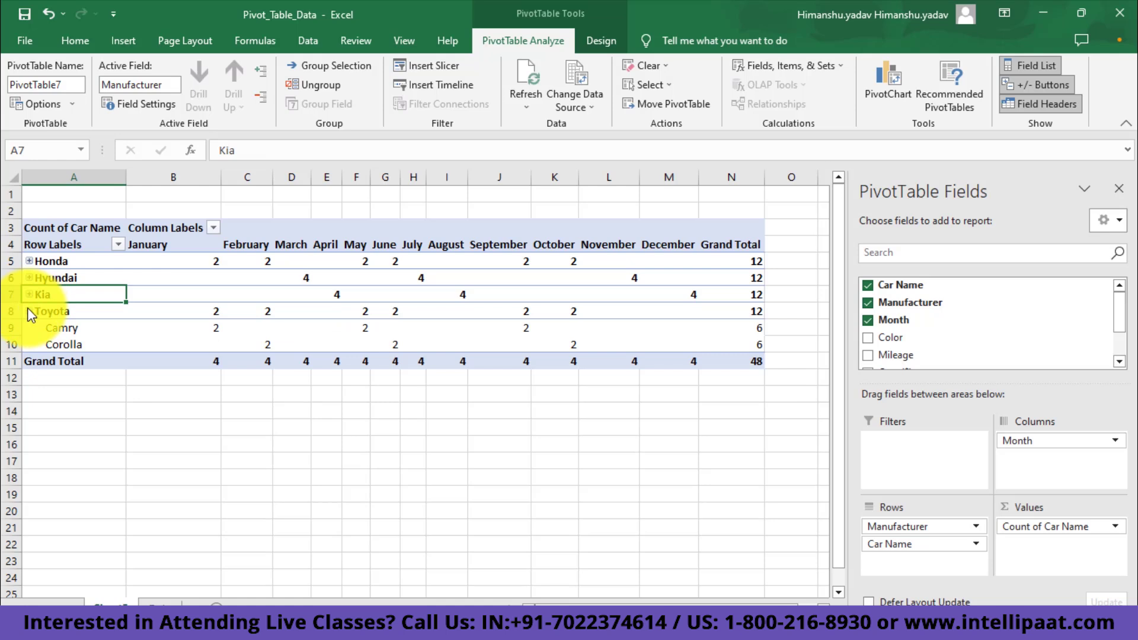
click(28, 310)
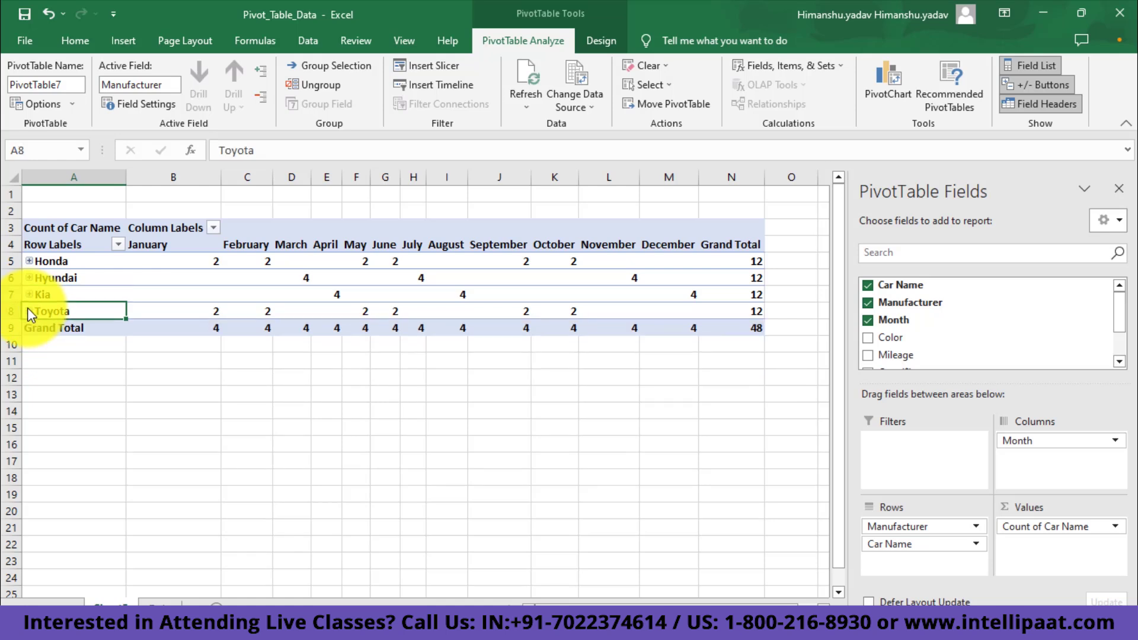
click(29, 261)
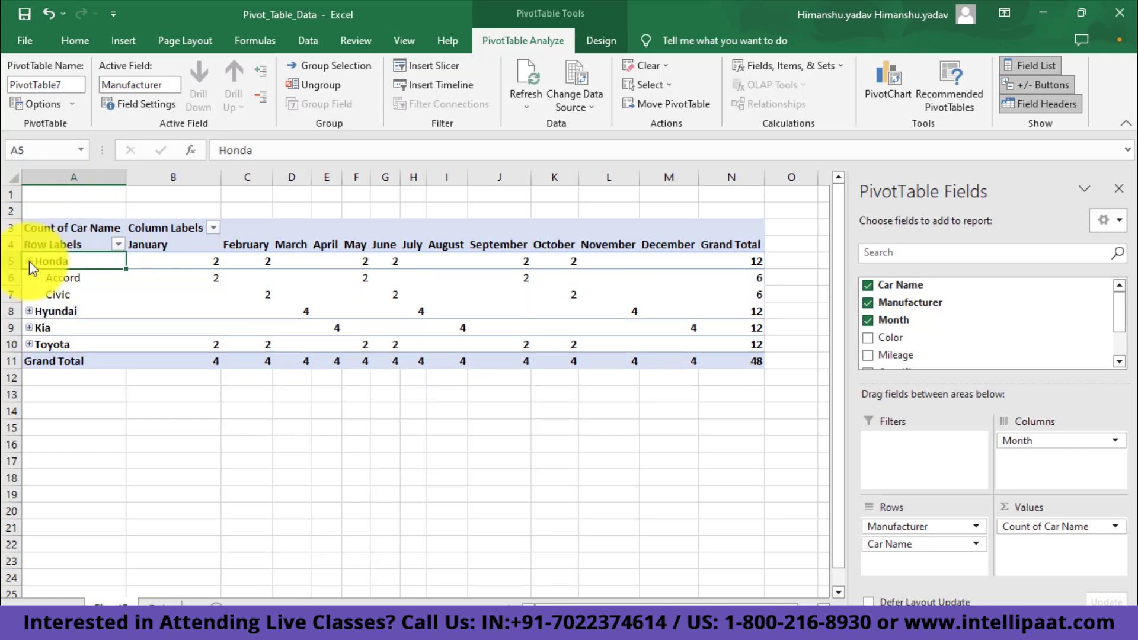
click(29, 311)
click(29, 311)
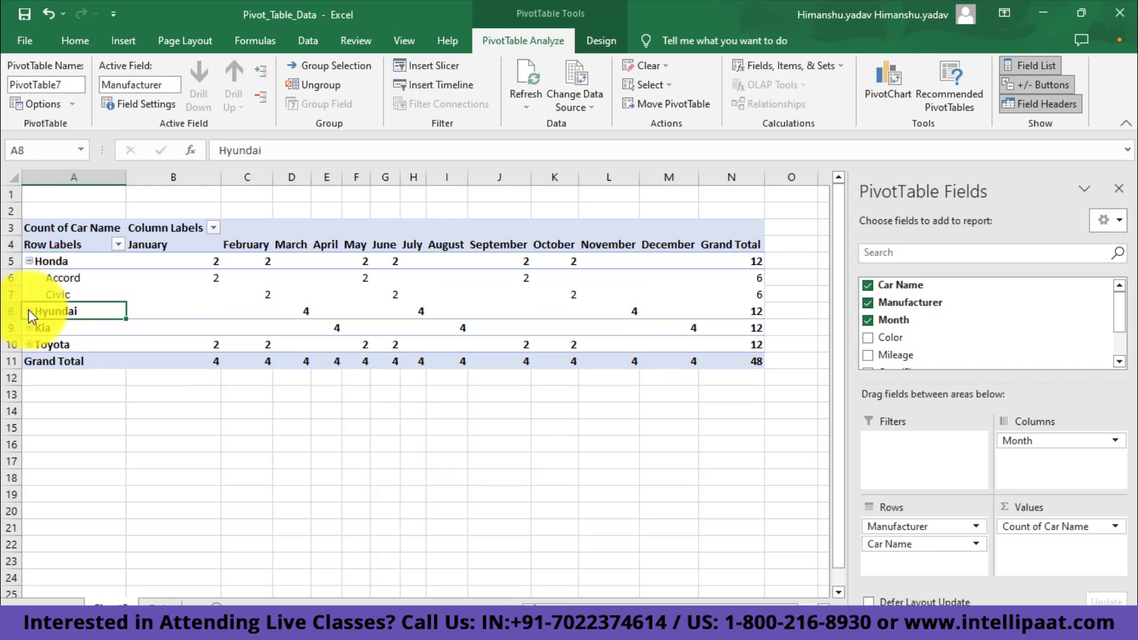
click(29, 261)
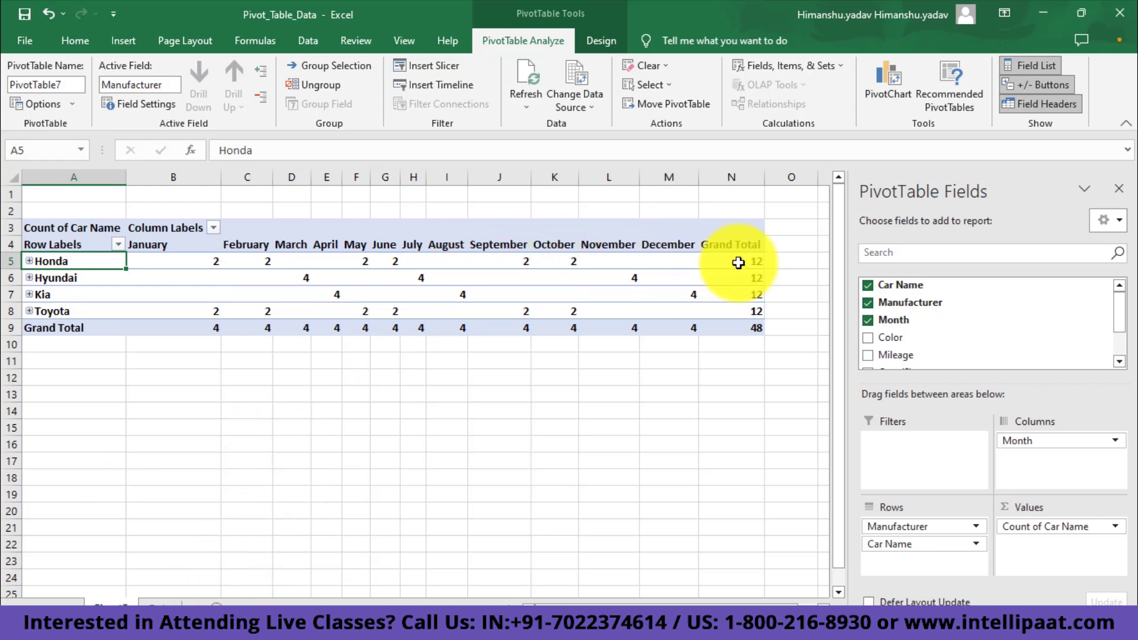
mouse_move(745, 260)
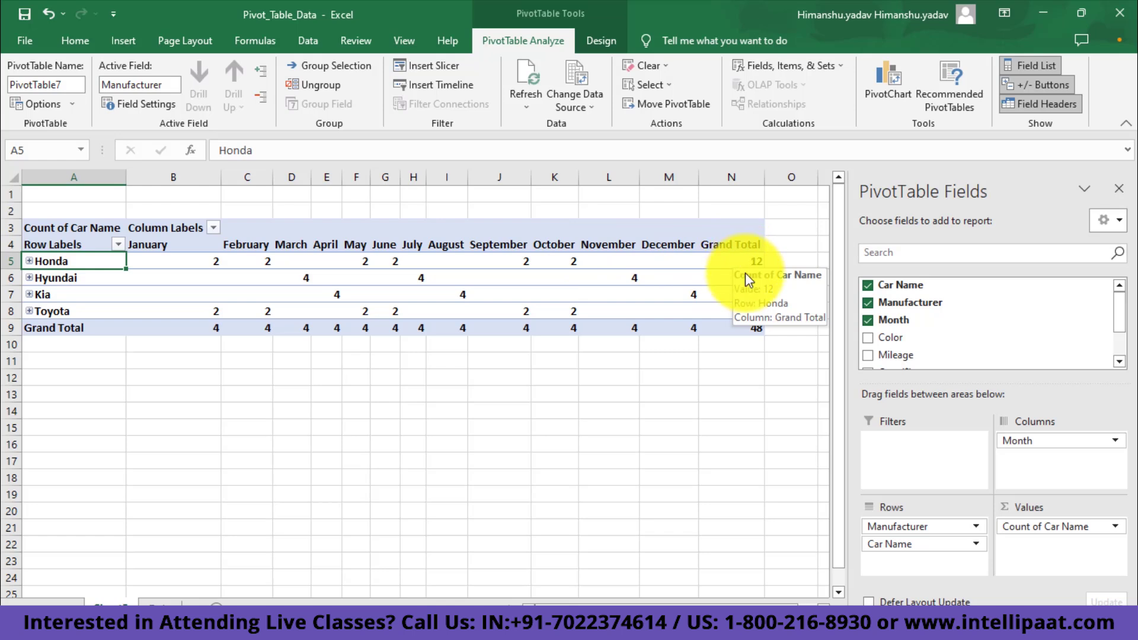
mouse_move(745, 317)
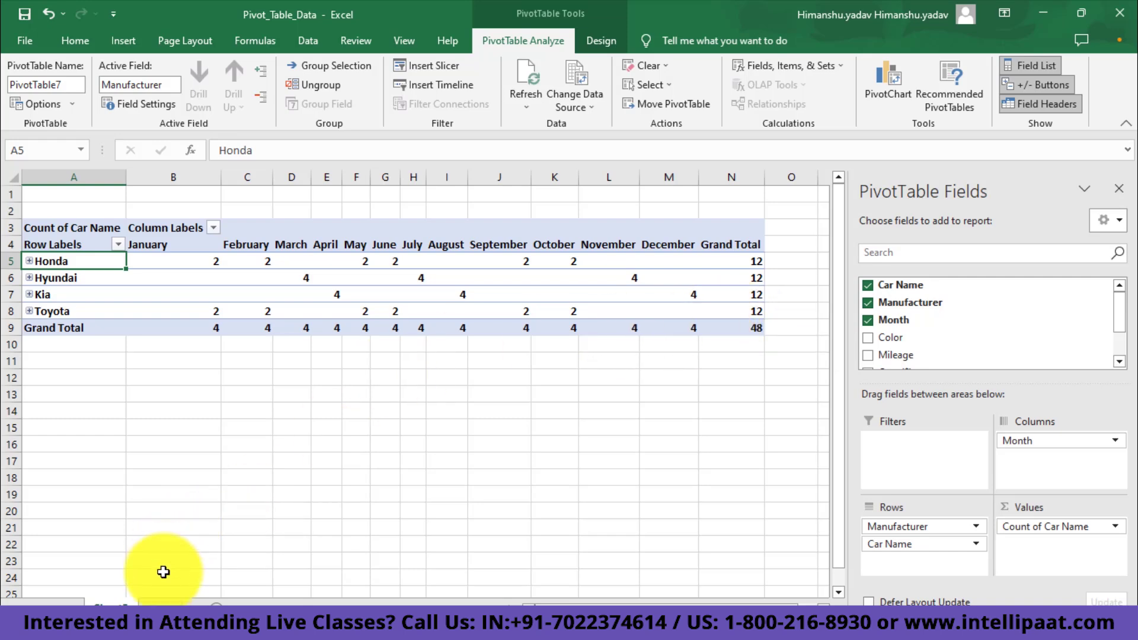
From the car sales data sheet, insert another PivotTable on a new worksheet
click(160, 602)
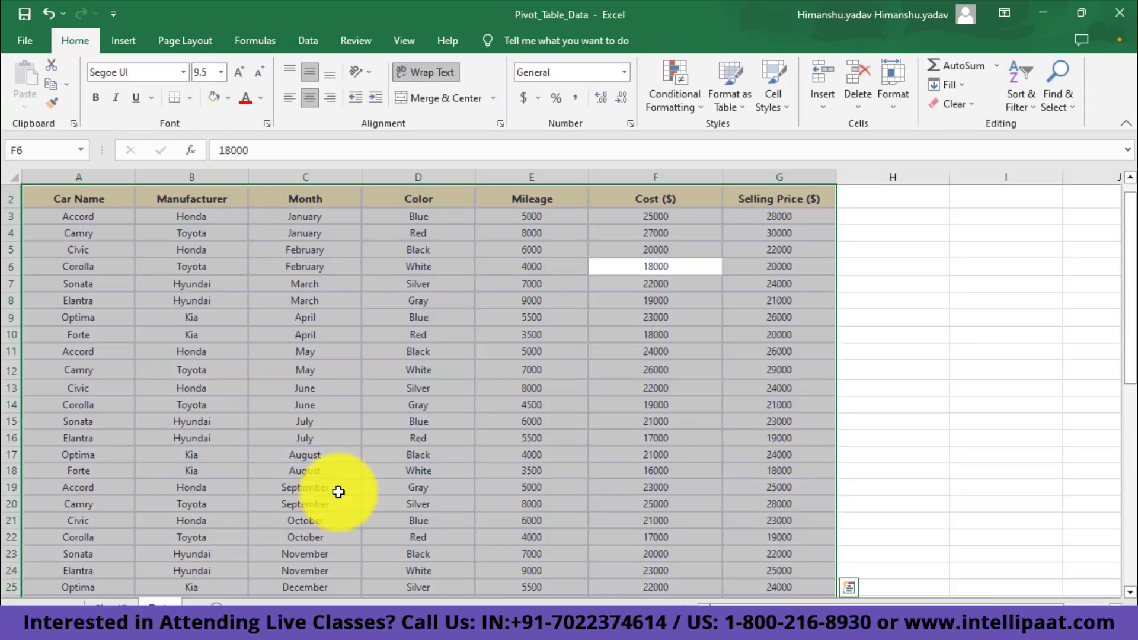
click(120, 36)
click(36, 68)
click(694, 389)
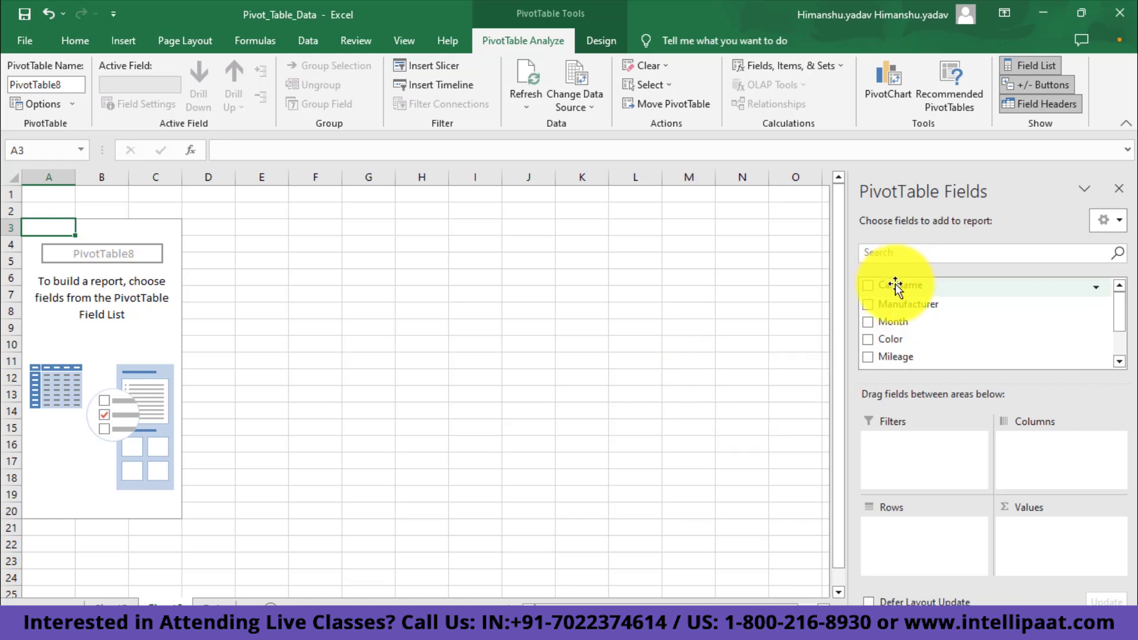
Put Car Name in Rows and Values, then add Selling Price ($) and Cost ($) to Values
drag(895, 287, 912, 532)
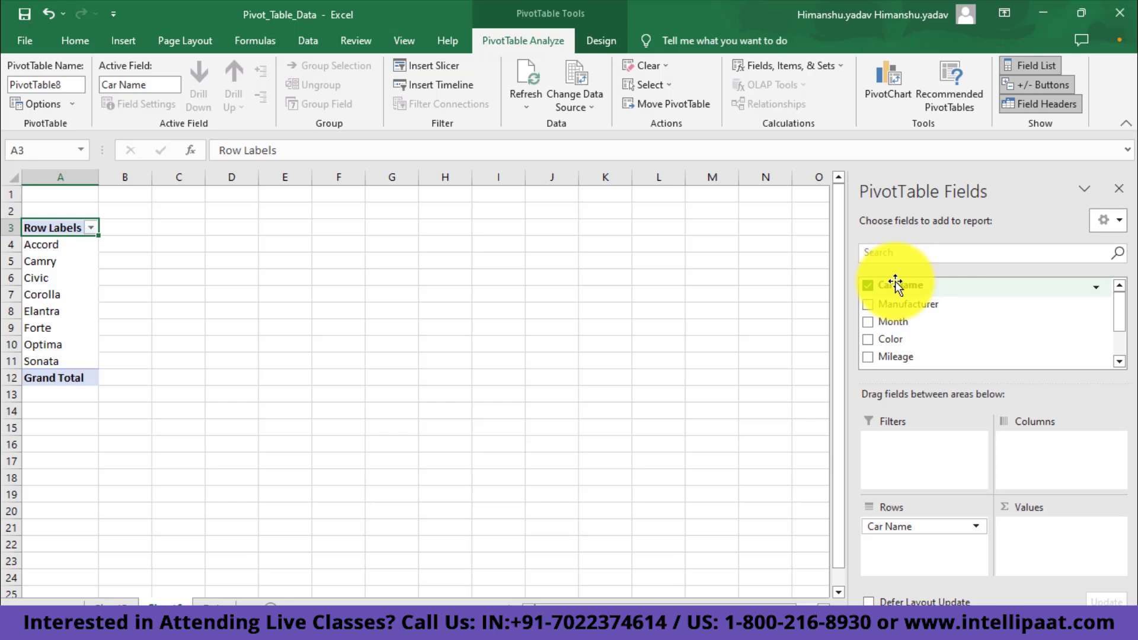
drag(895, 286, 1064, 542)
scroll(913, 351, down, 1)
drag(912, 351, 1066, 540)
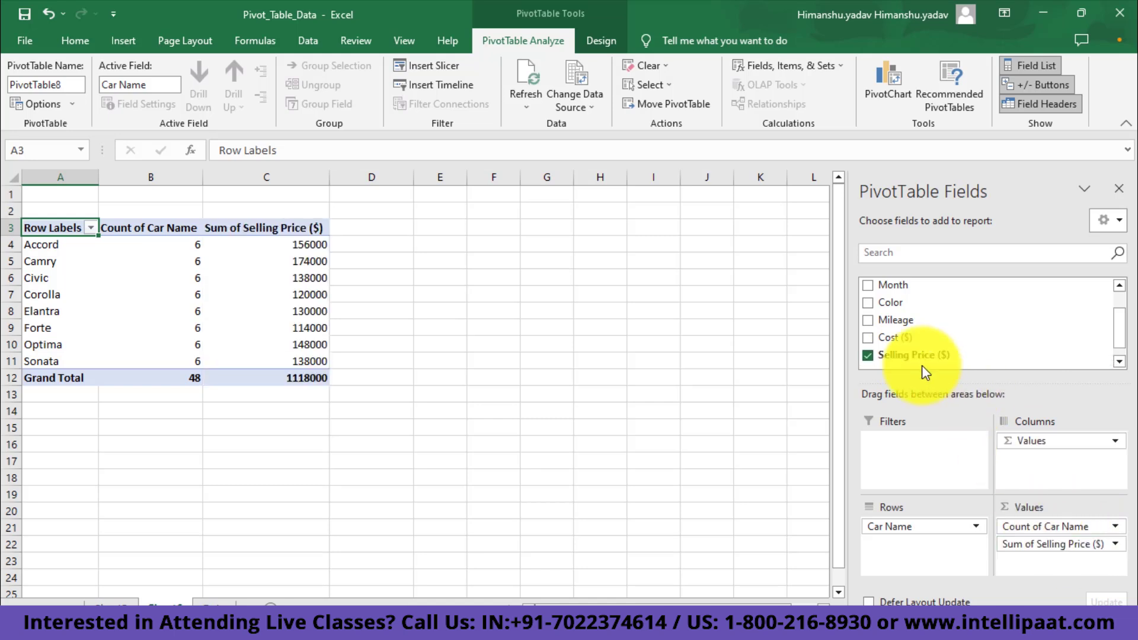
drag(887, 342, 1055, 570)
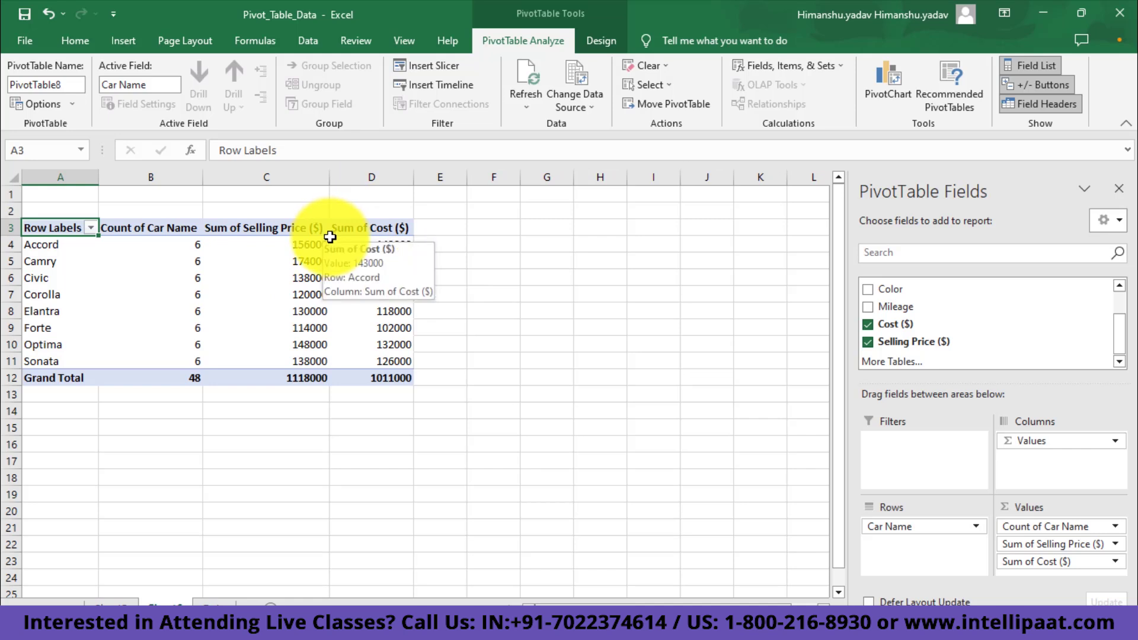
Keep the Selling Price ($) values summarized by Sum via the right-click menu
right_click(278, 227)
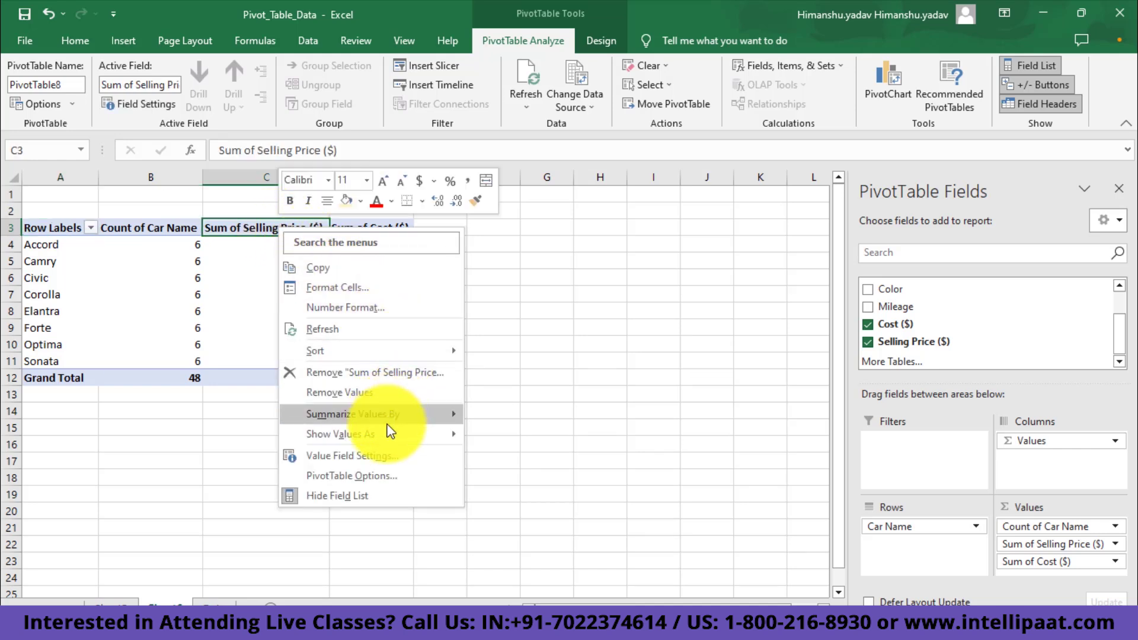
mouse_move(386, 416)
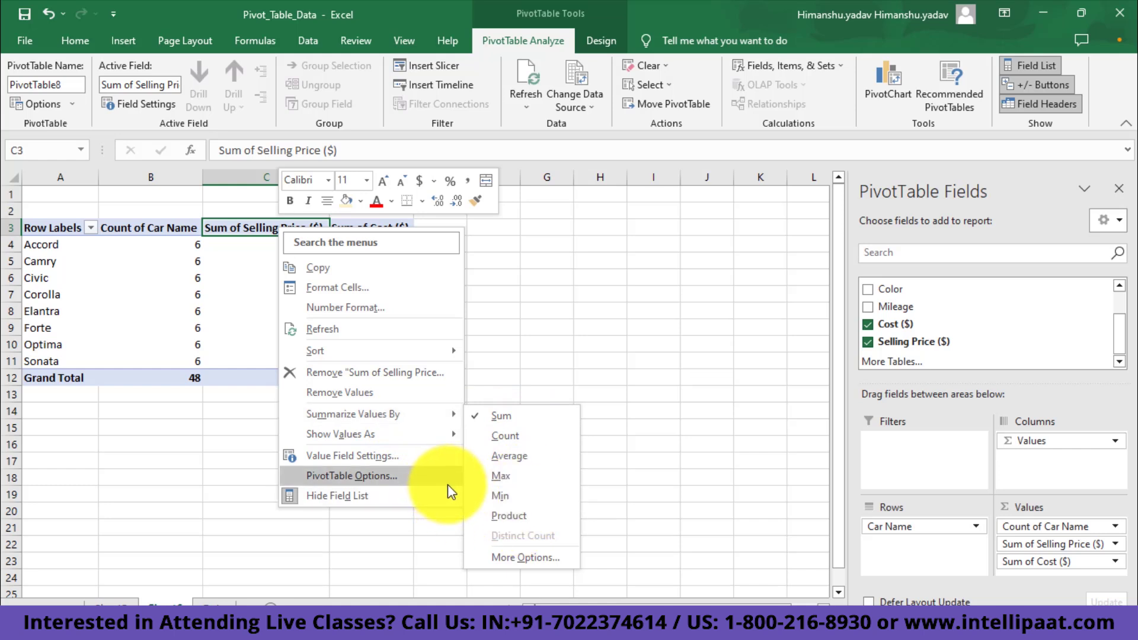
mouse_move(440, 415)
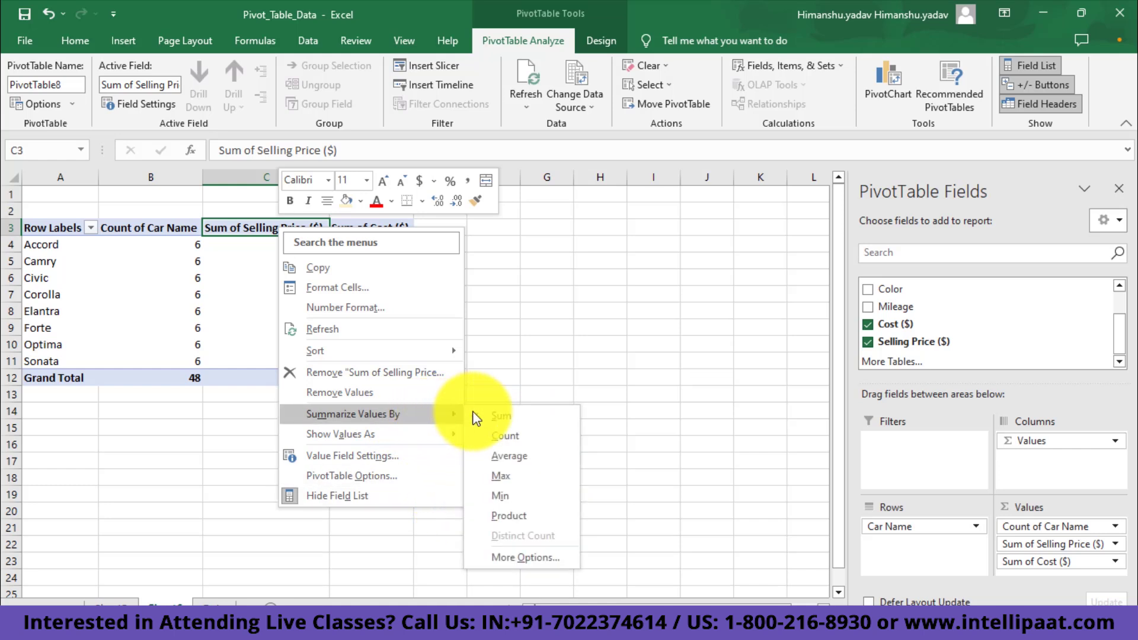
click(495, 415)
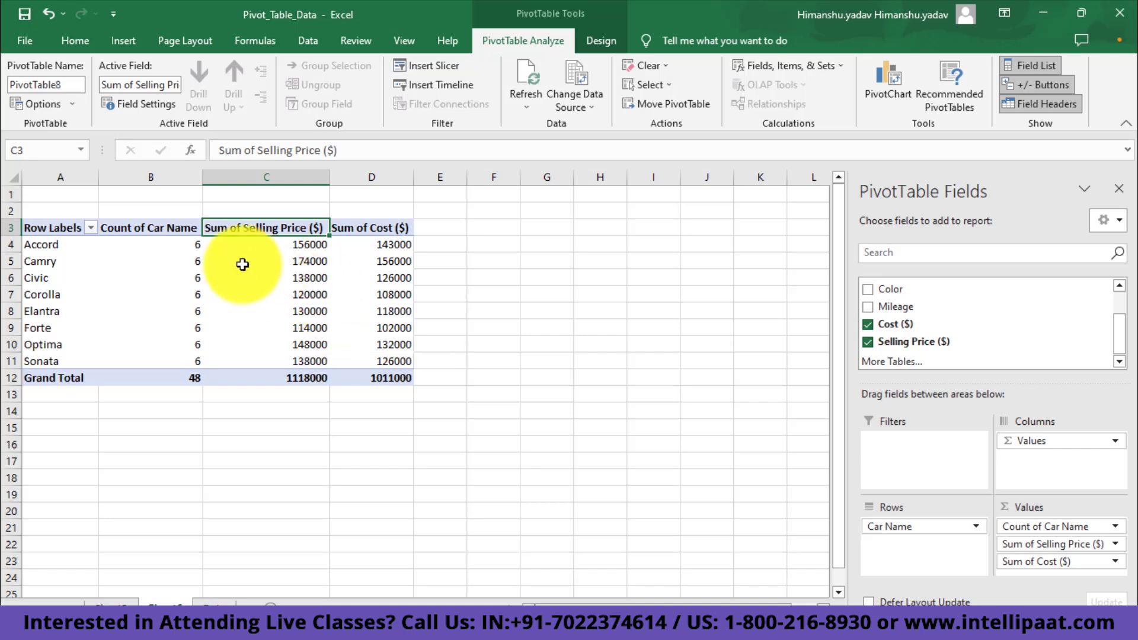
Start a new calculated field and name it Profit margin
click(377, 229)
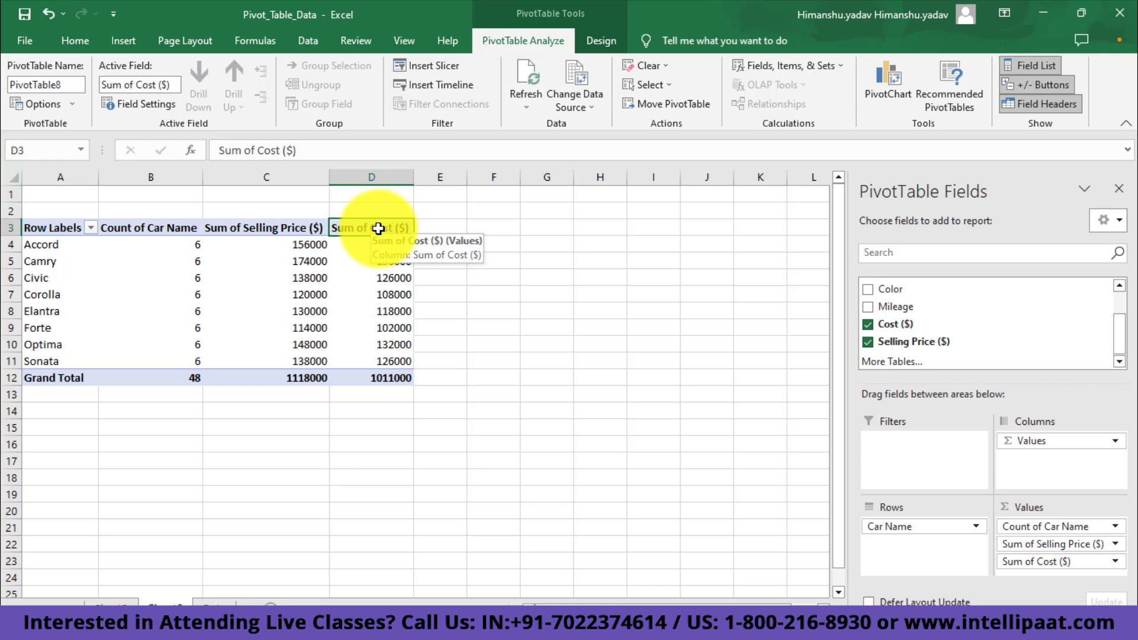
click(794, 66)
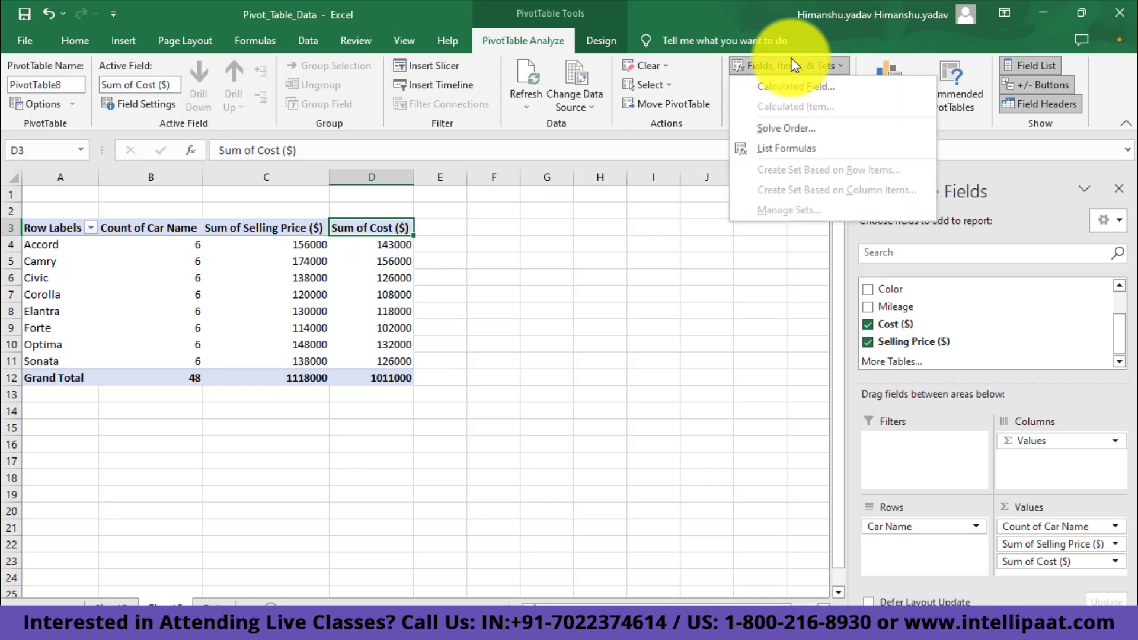
click(794, 89)
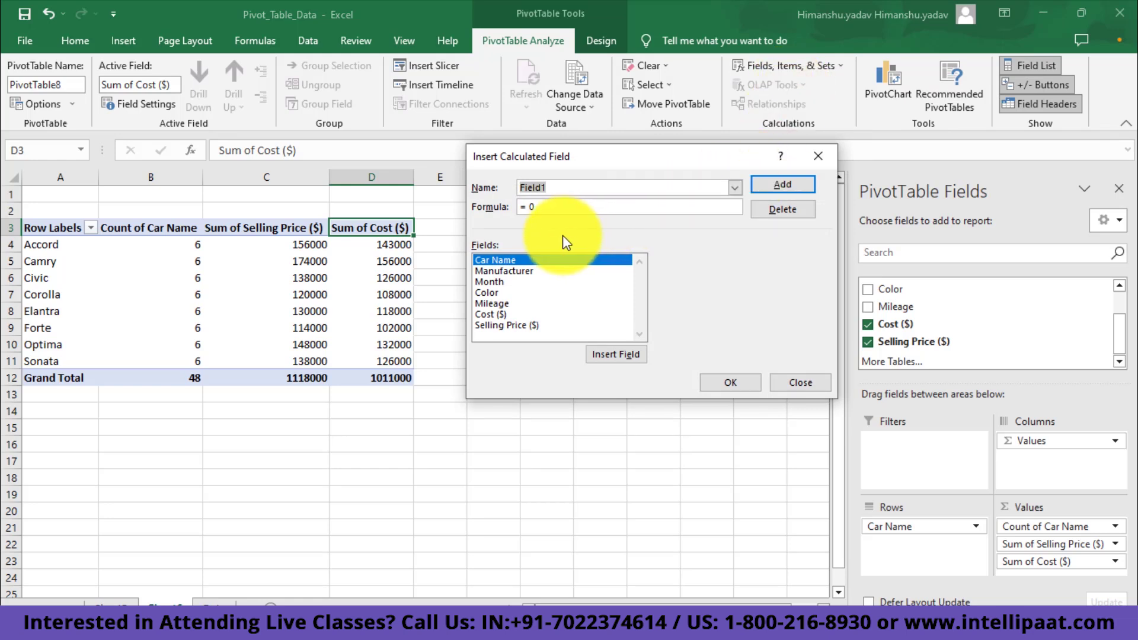
click(569, 184)
key(BackSpace)
key(BackSpace)
key(BackSpace)
key(BackSpace)
key(BackSpace)
key(BackSpace)
text(Profit)
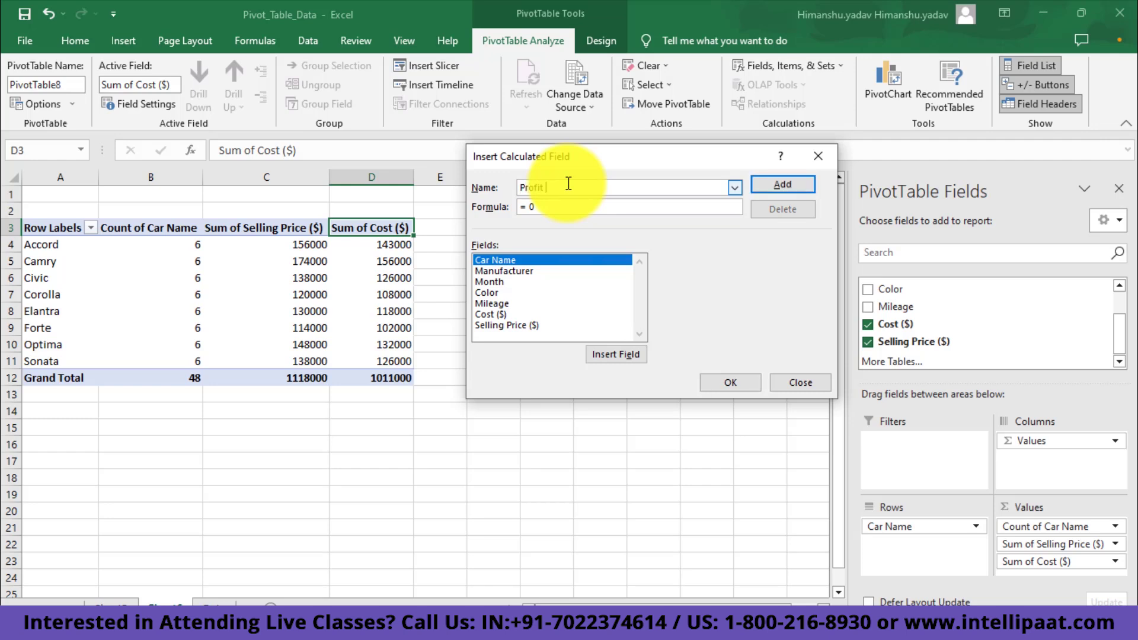
text( margin)
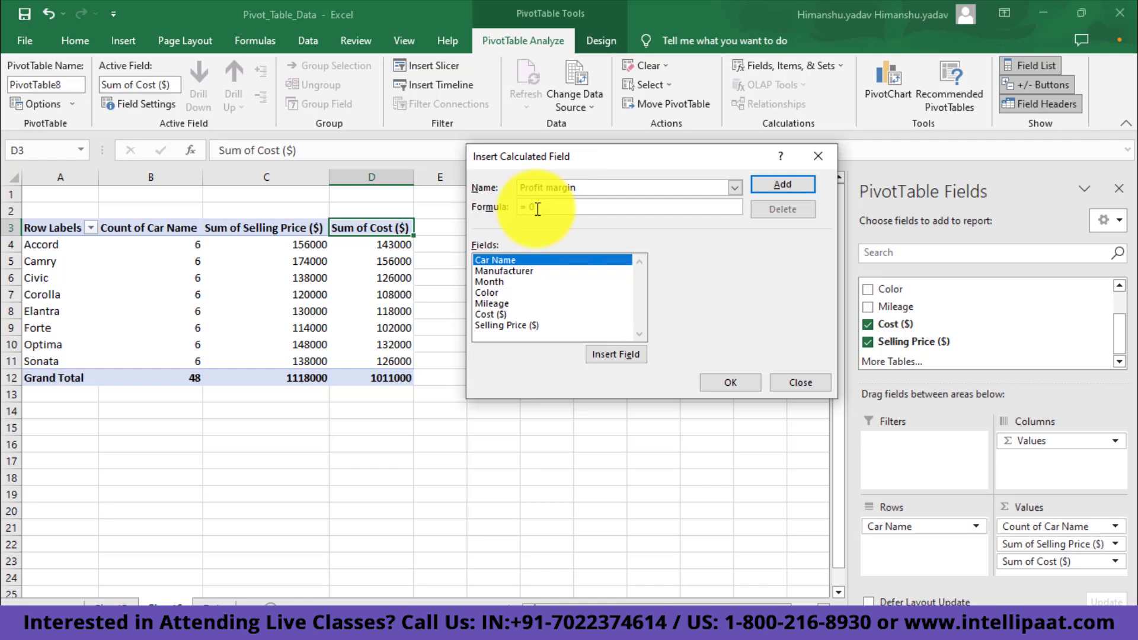
Set its formula to ='Selling Price ($)'-'Cost ($)' and add it to the PivotTable
click(537, 209)
key(BackSpace)
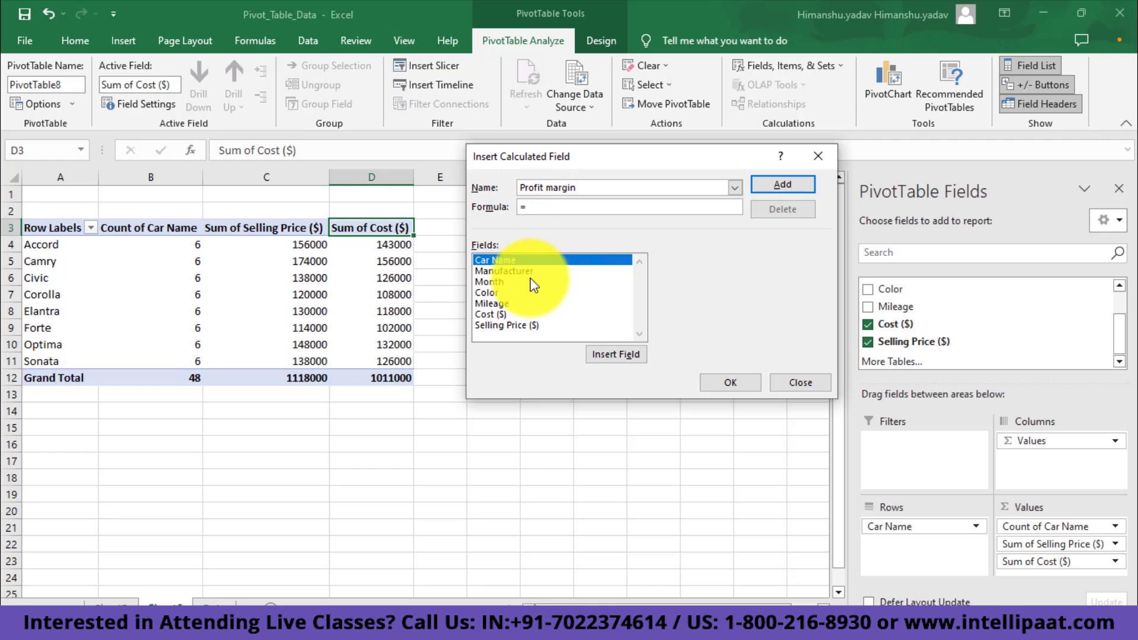
click(518, 325)
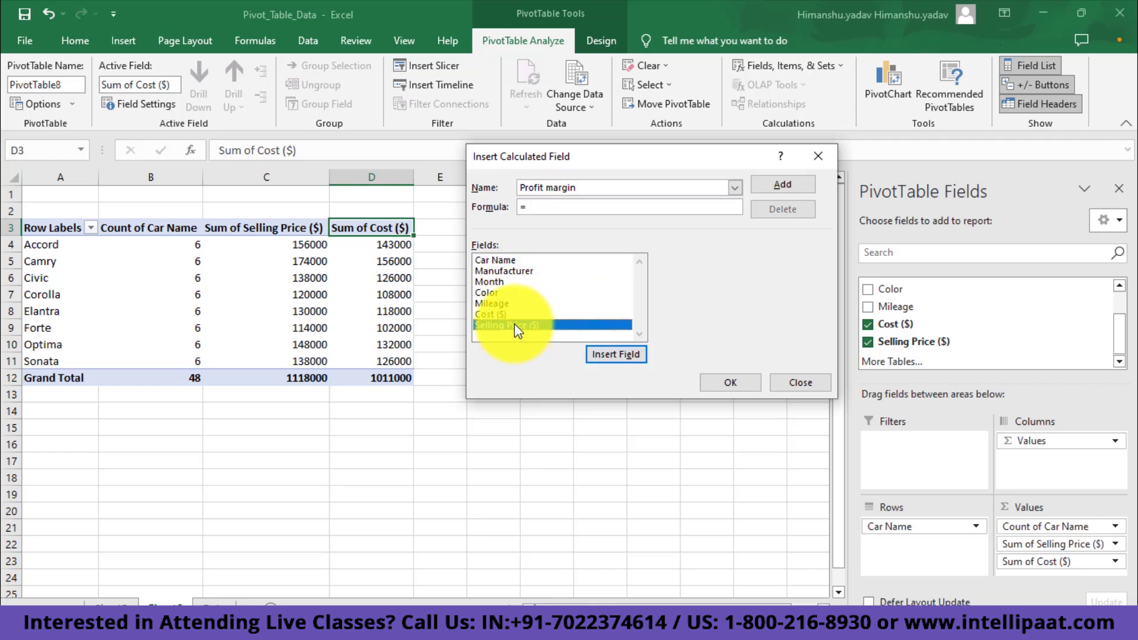
click(615, 354)
text(-)
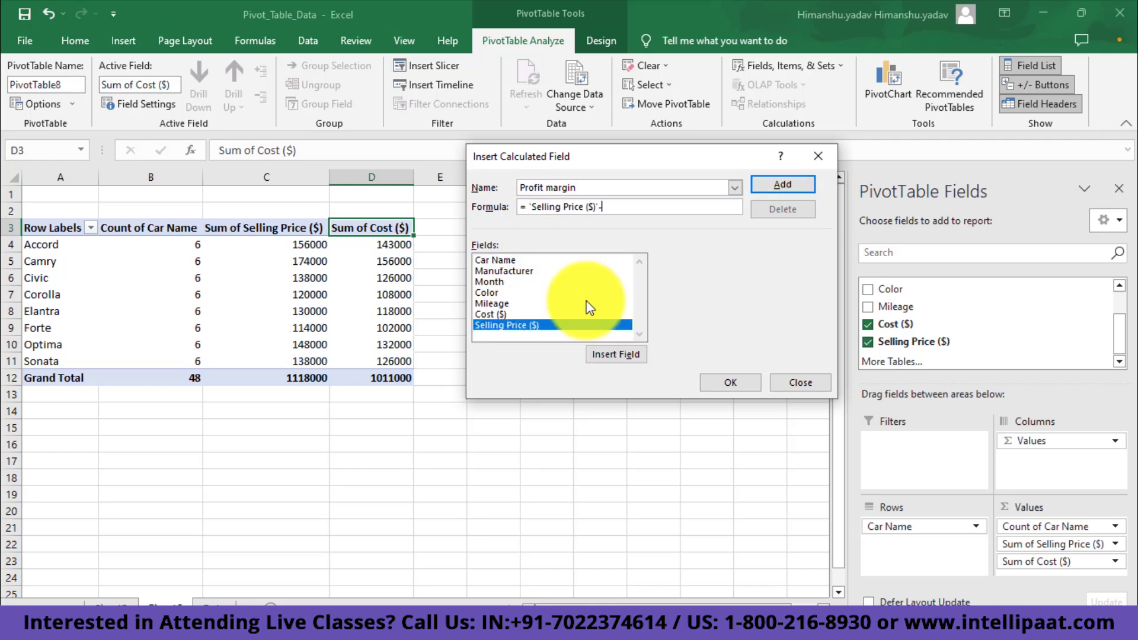
click(512, 315)
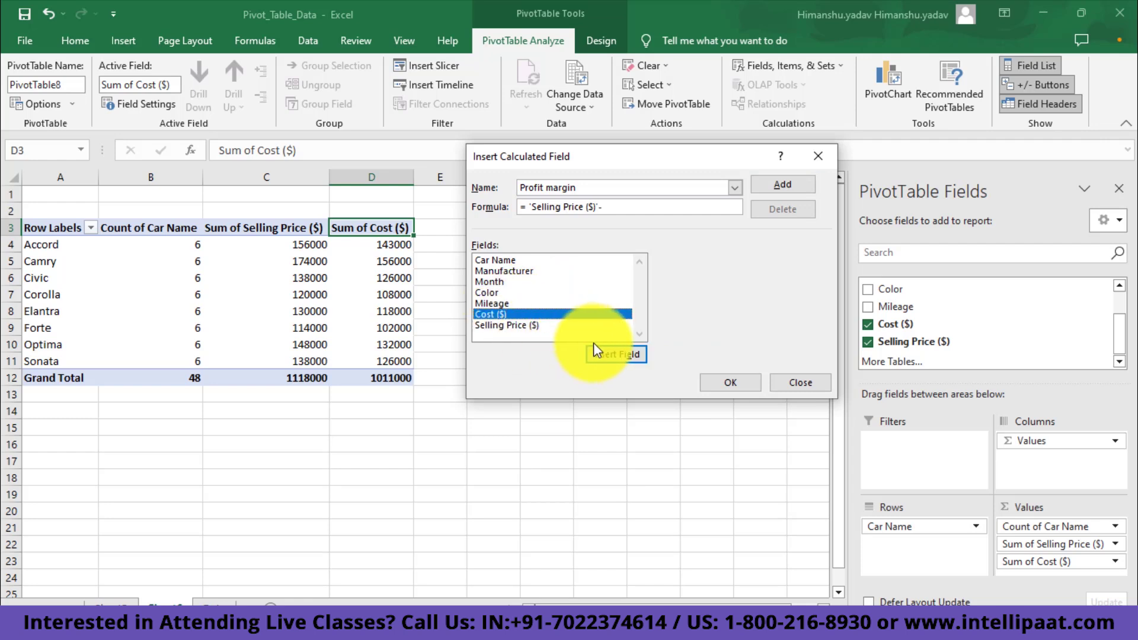
click(614, 354)
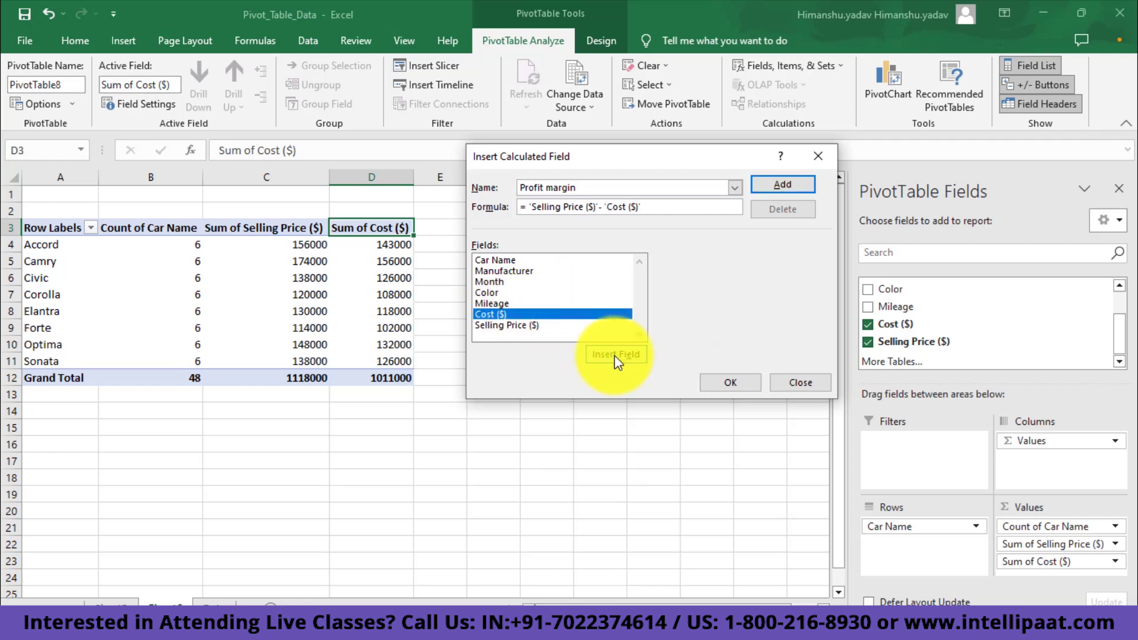
click(800, 188)
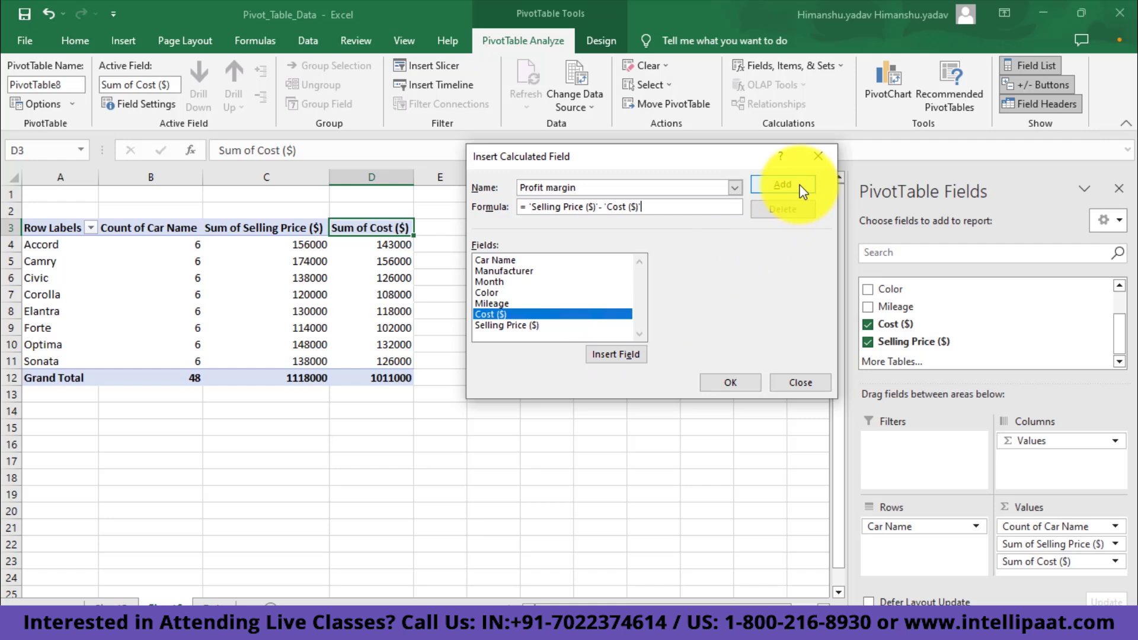
click(801, 189)
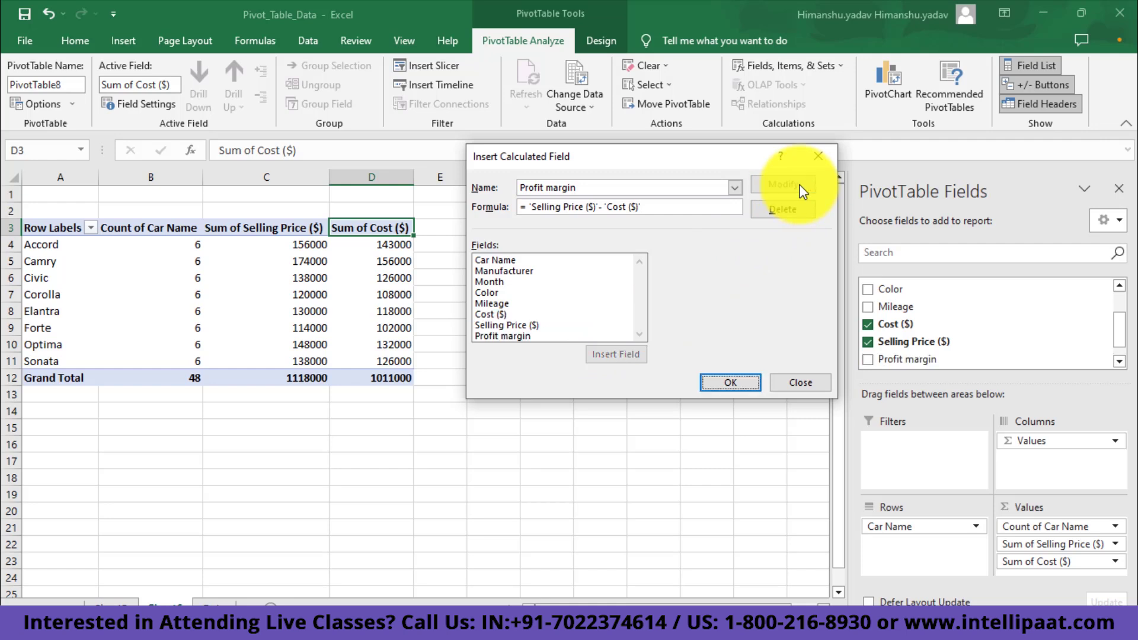
click(727, 384)
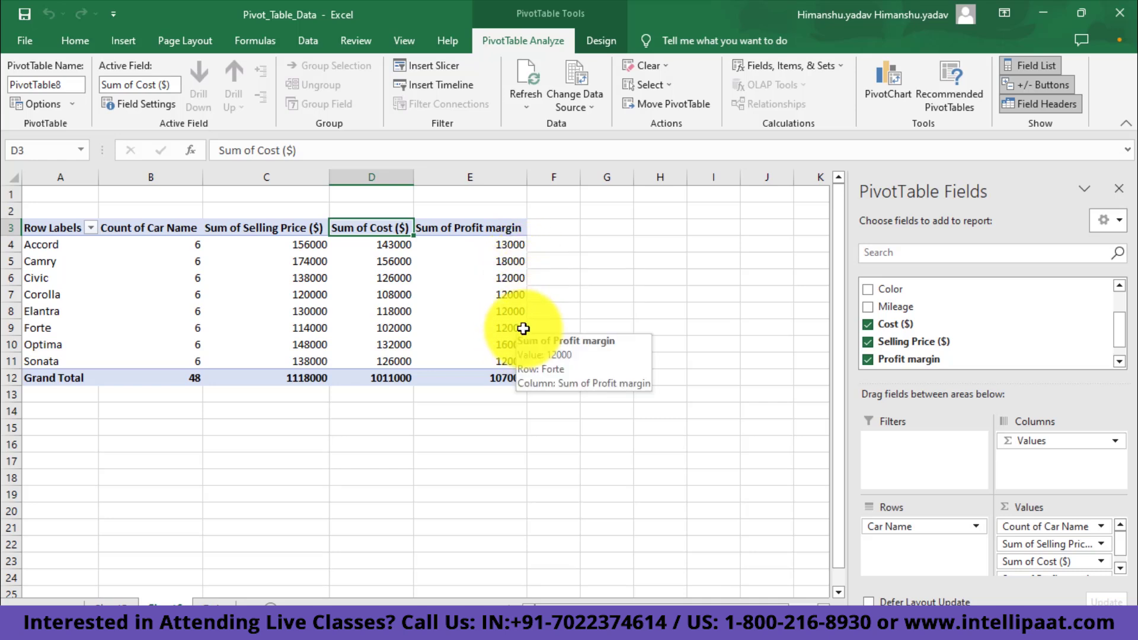
Select the new Sum of Profit margin header in cell E3
click(479, 227)
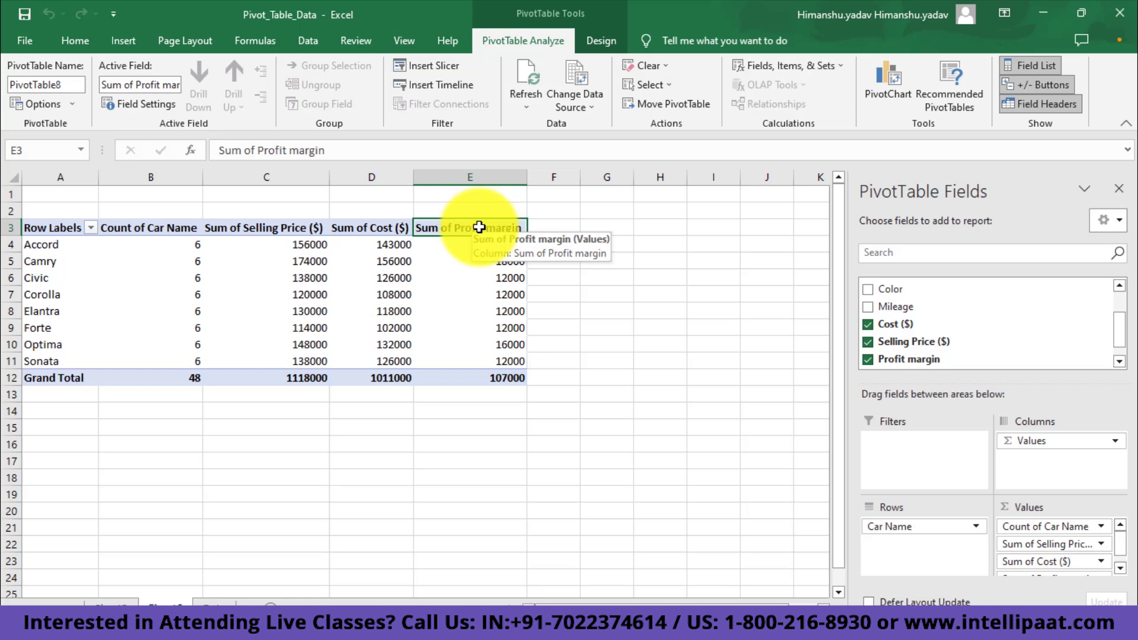
Format the Sum of Profit margin field as Currency, giving a $107,000.00 grand total
right_click(479, 227)
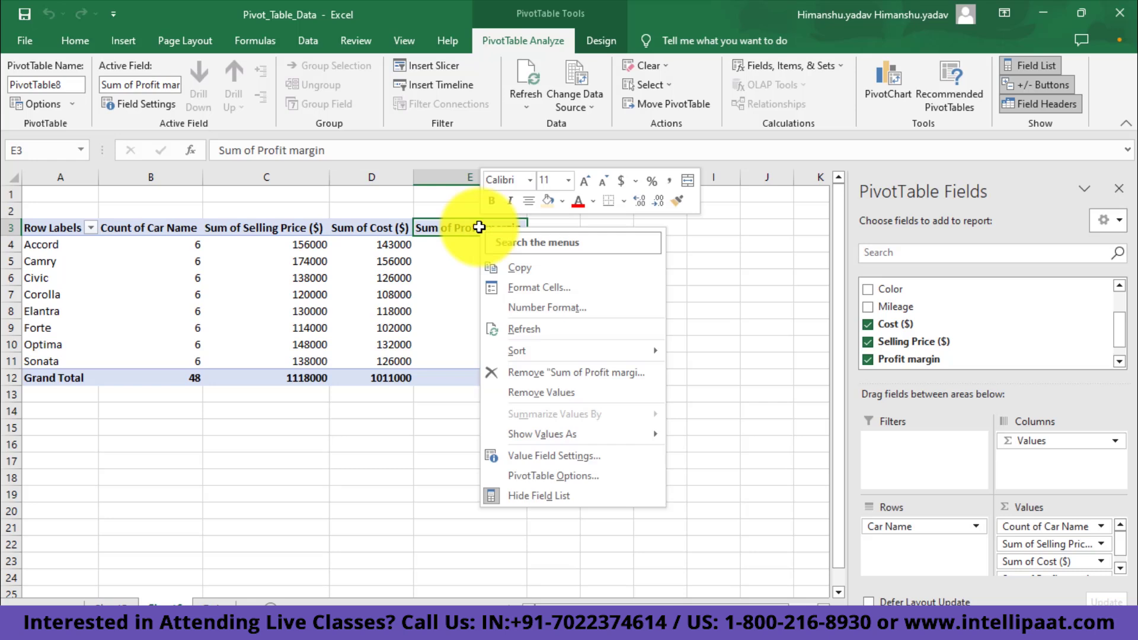
click(560, 307)
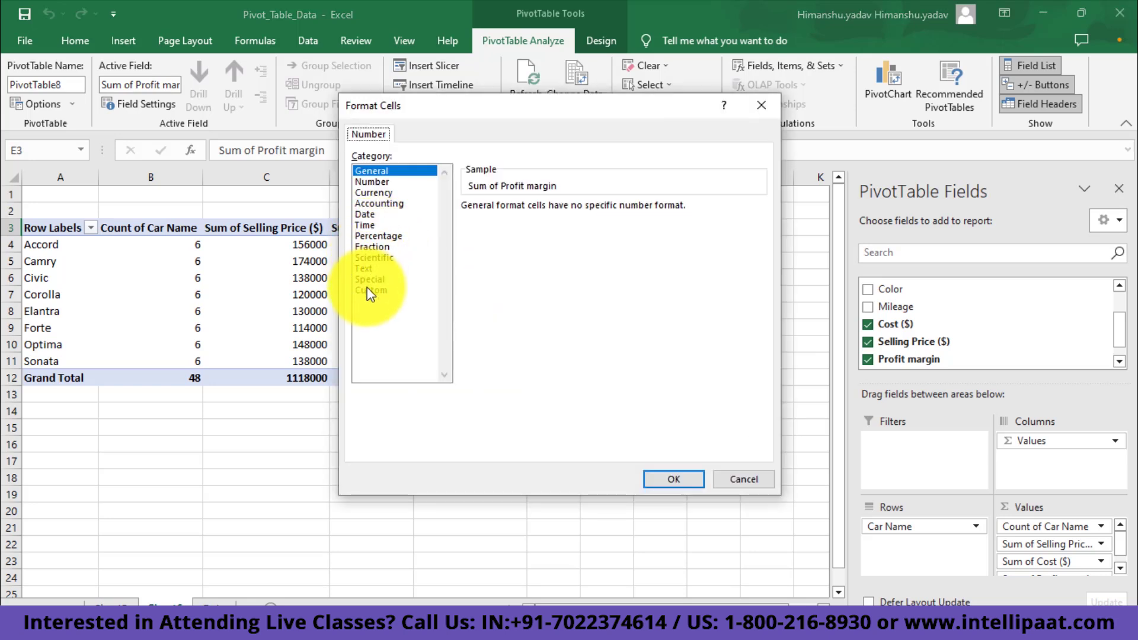
click(373, 193)
click(659, 480)
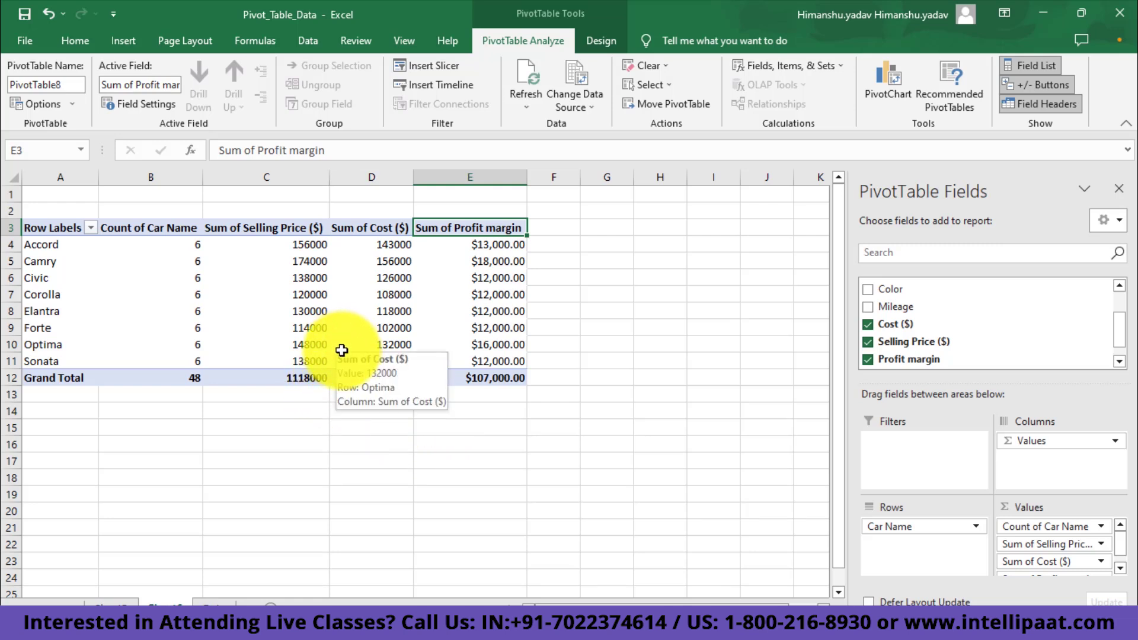
click(342, 351)
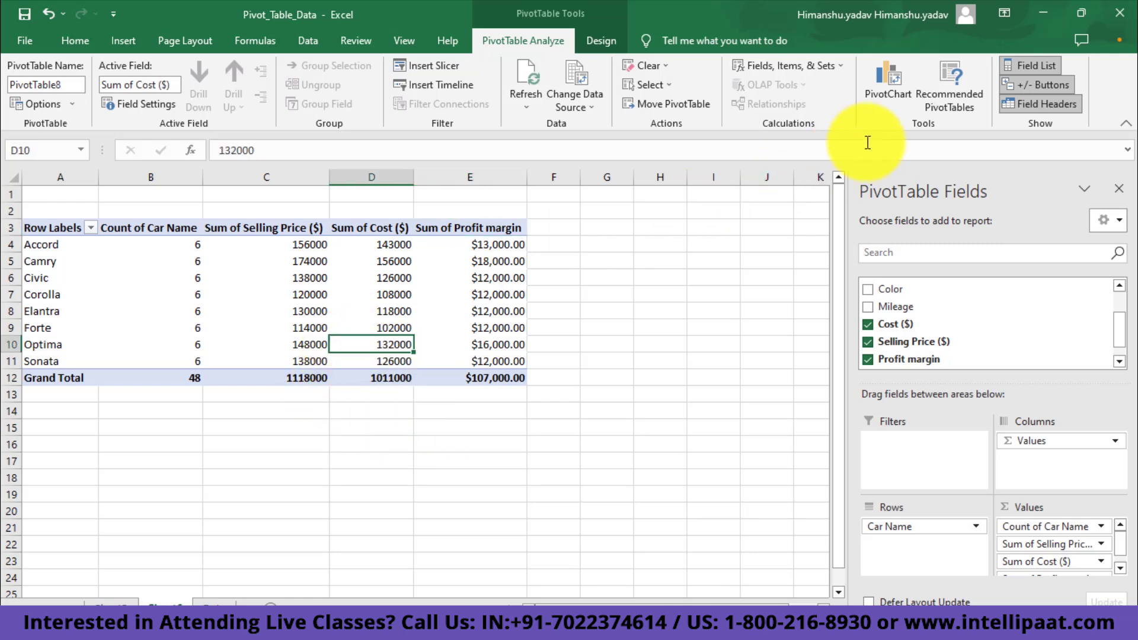
Insert a line PivotChart plotting count, selling price, cost and profit margin for each car
click(891, 98)
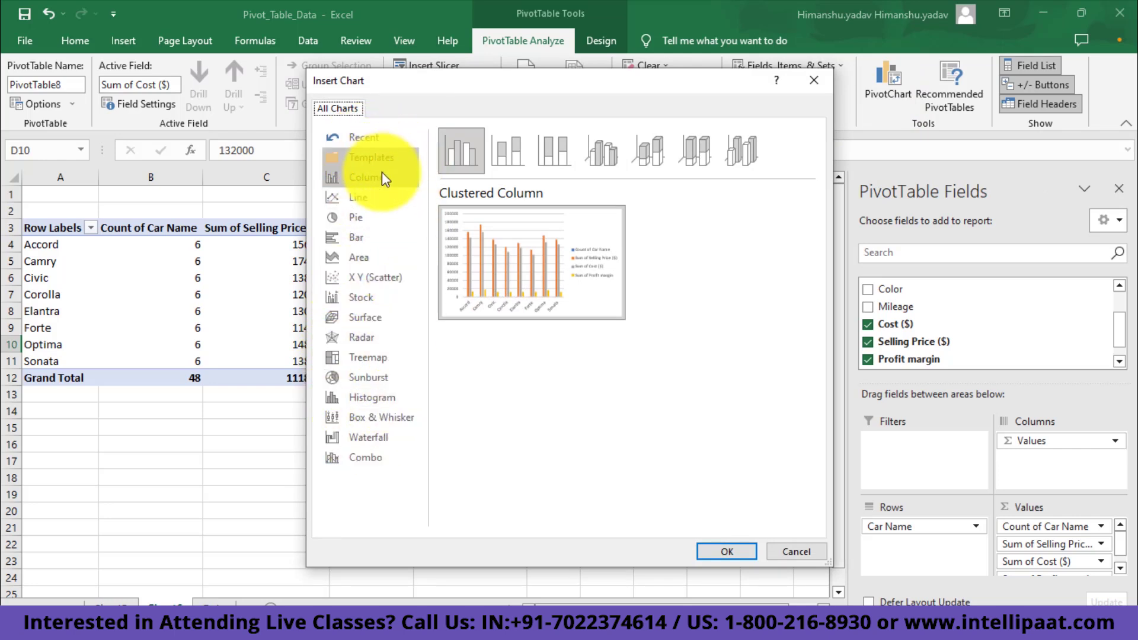
click(348, 197)
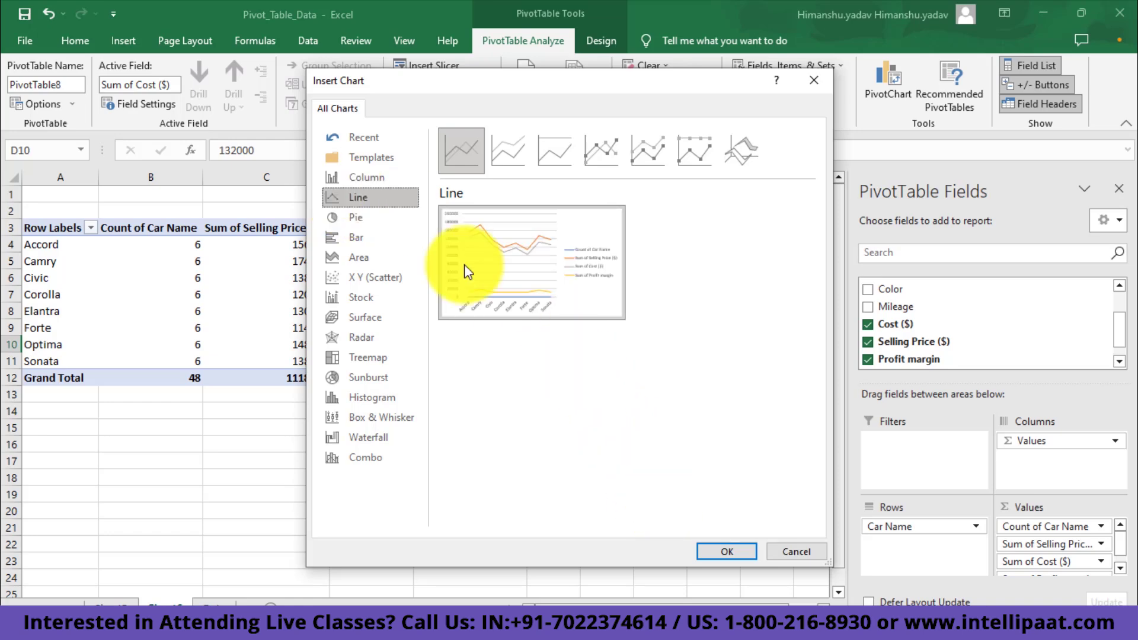
click(734, 552)
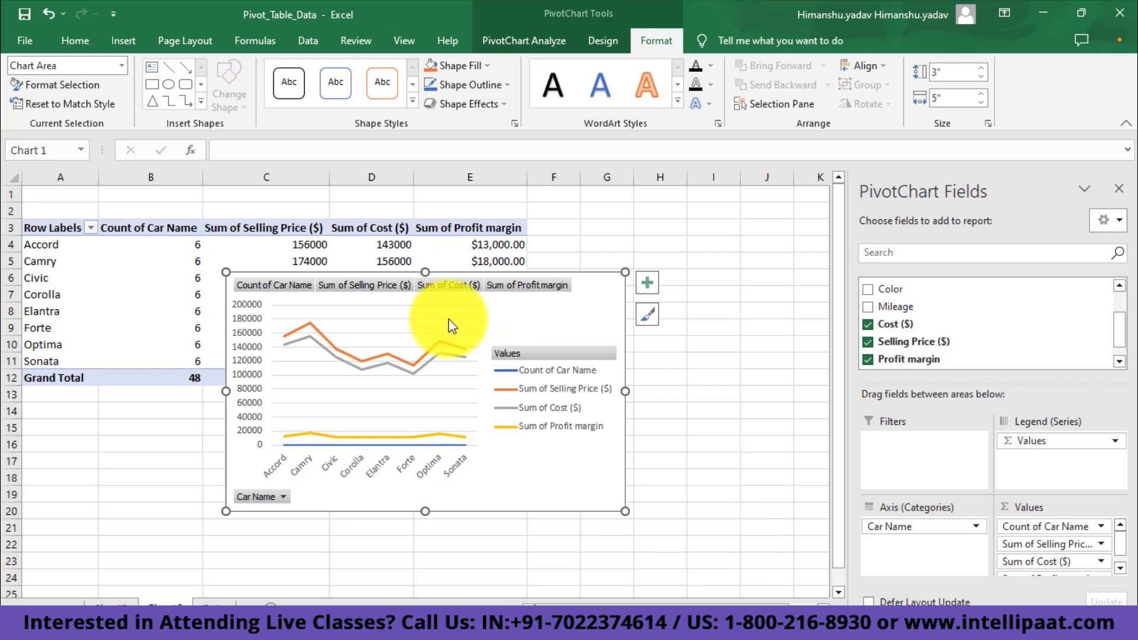
Remove Sum of Cost, Sum of Selling Price and Count of Car Name, then enlarge and reposition the chart
drag(509, 316, 572, 326)
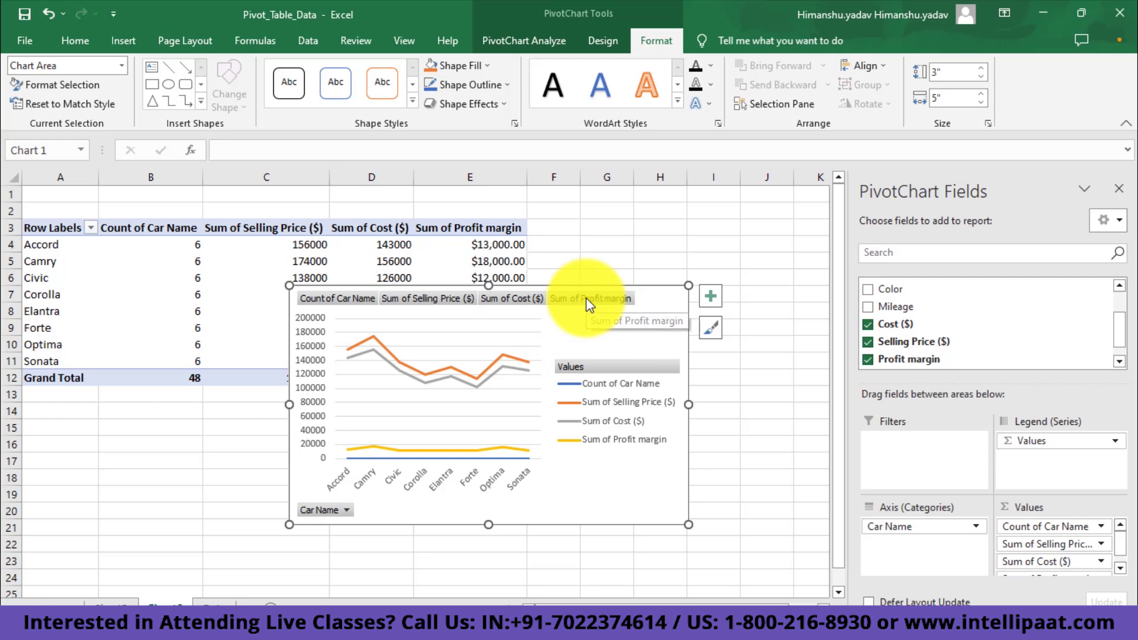
click(512, 299)
right_click(513, 304)
click(569, 508)
right_click(424, 299)
click(483, 503)
right_click(349, 299)
click(414, 504)
drag(704, 525, 760, 543)
drag(475, 348, 416, 299)
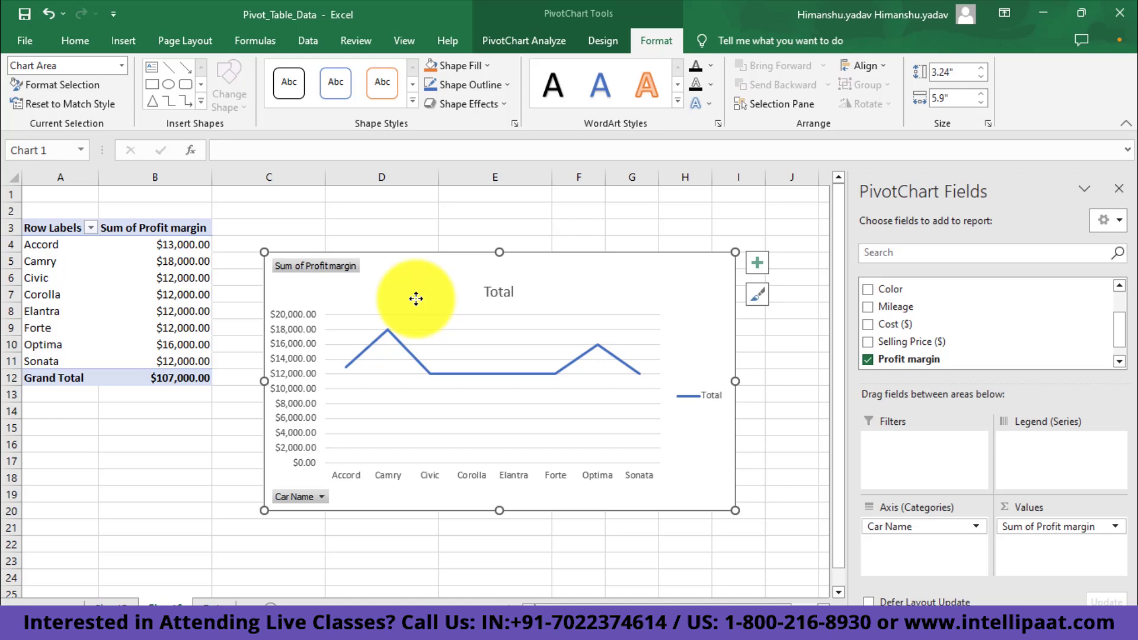